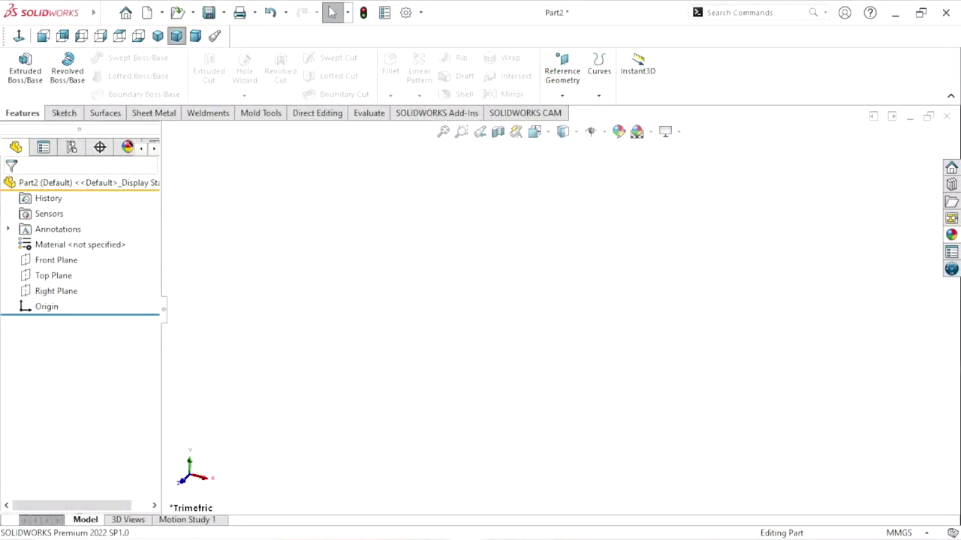
Sketch on the Top Plane: draw an outer and an inner circle, both centred on the origin.
click(53, 275)
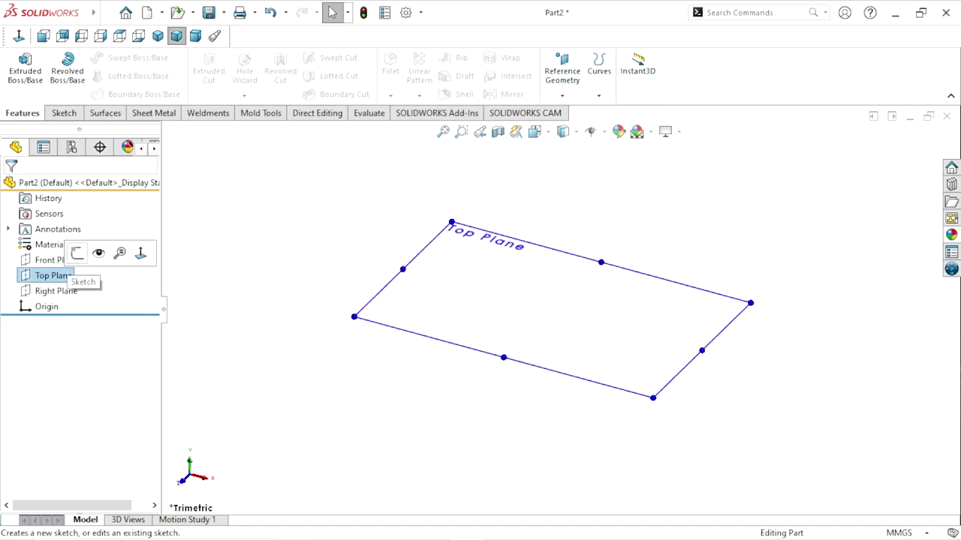
click(76, 252)
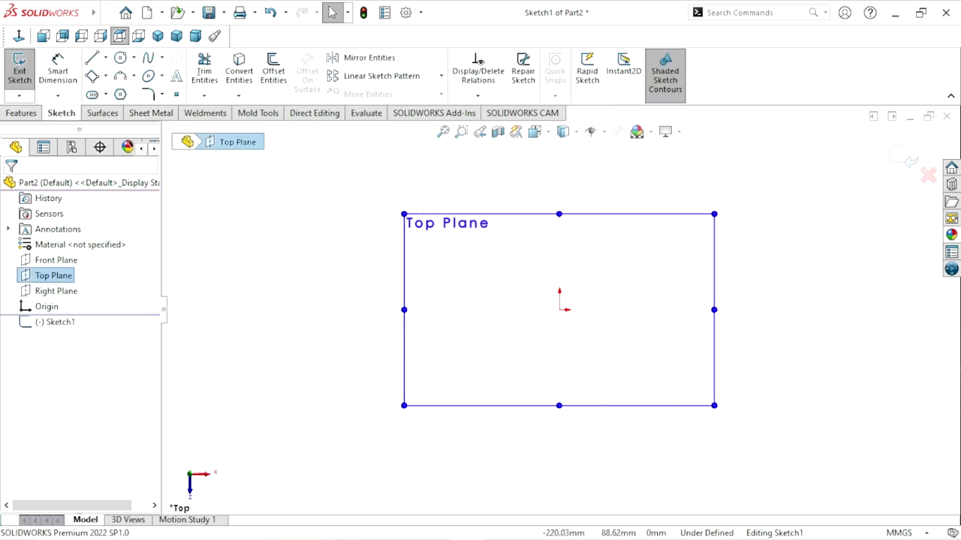
click(120, 57)
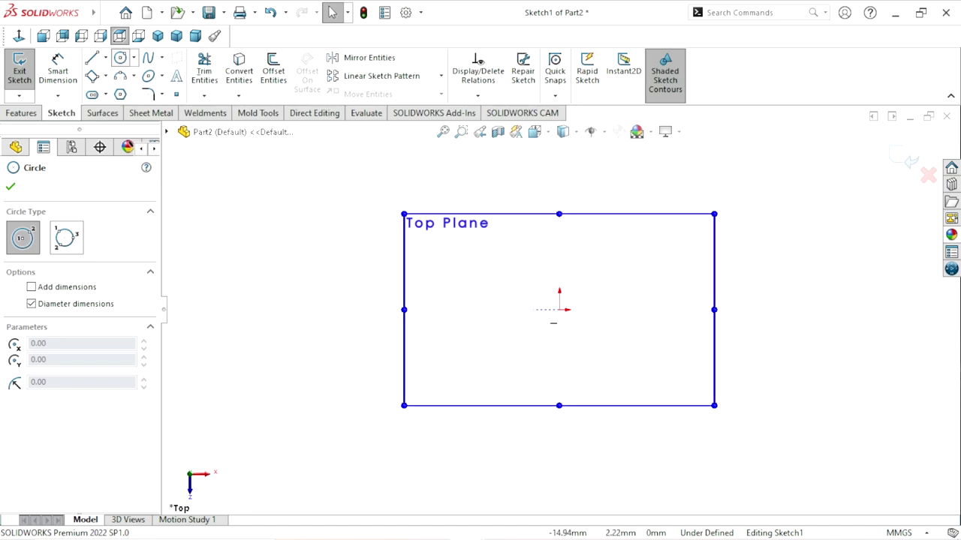
click(559, 309)
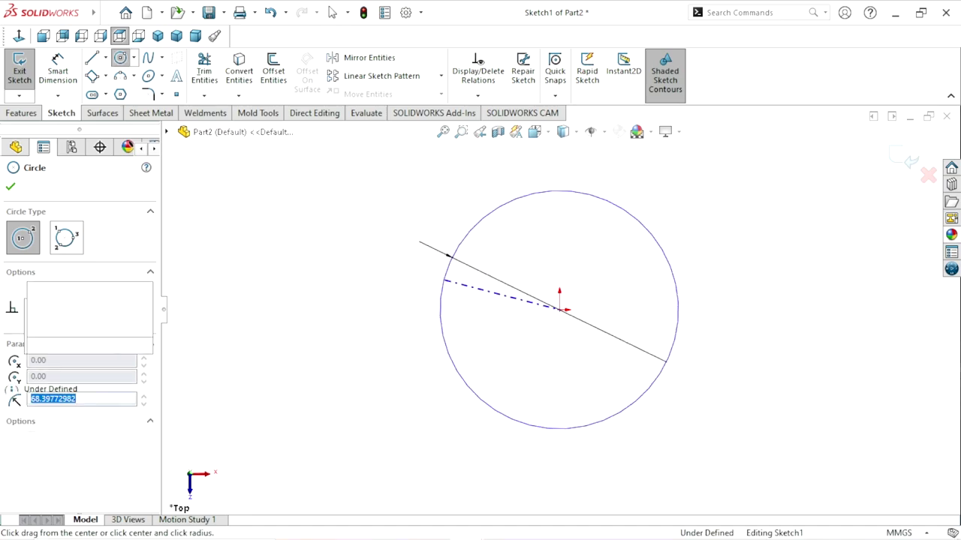
click(445, 275)
click(559, 309)
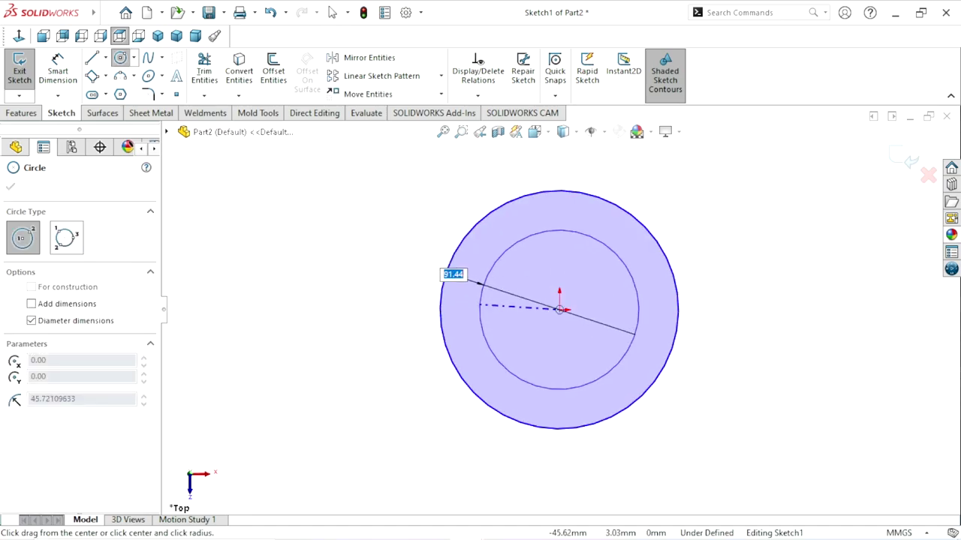
click(484, 285)
Dimension the outer circle to a diameter of 35 mm.
click(58, 71)
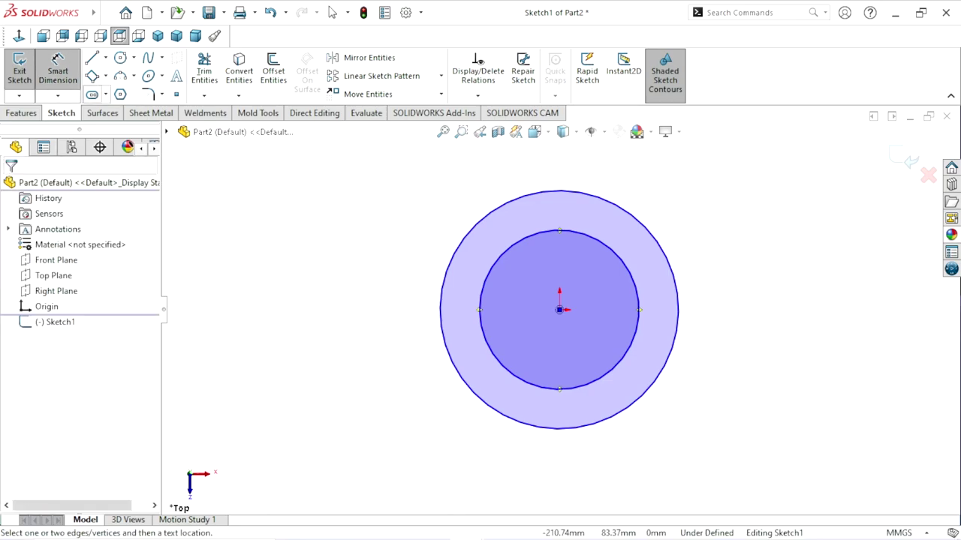
click(661, 248)
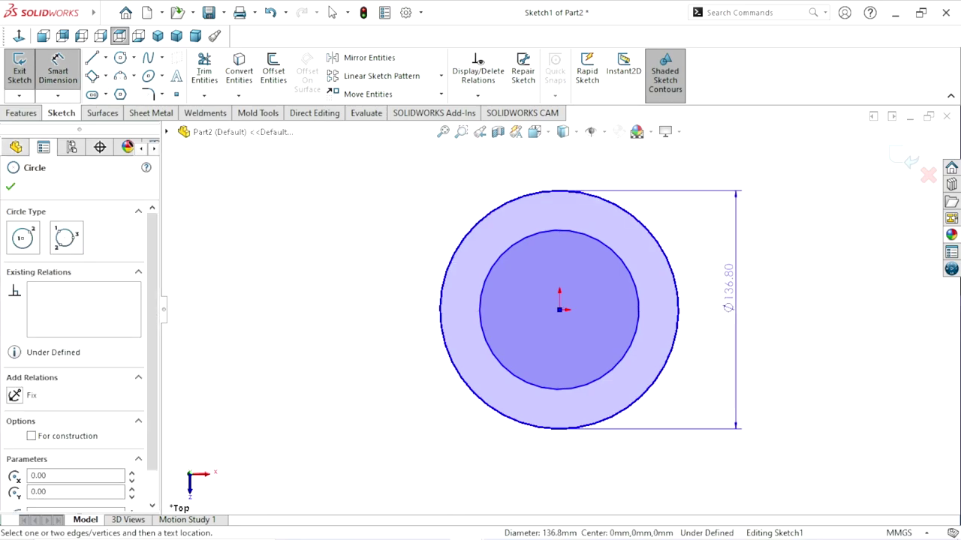
click(759, 284)
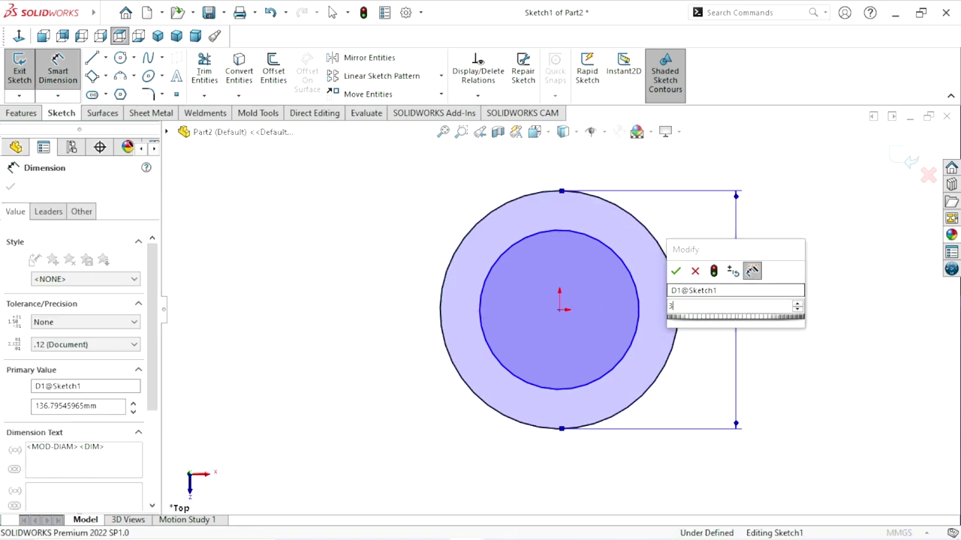
text(35)
key(Return)
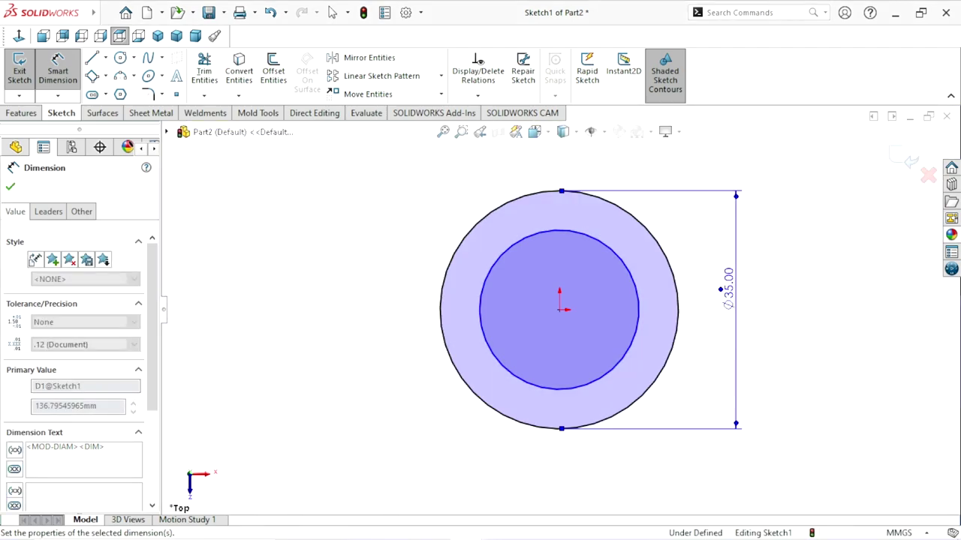
Dimension the inner circle to Ø27 mm, fully defining the ring sketch.
click(638, 304)
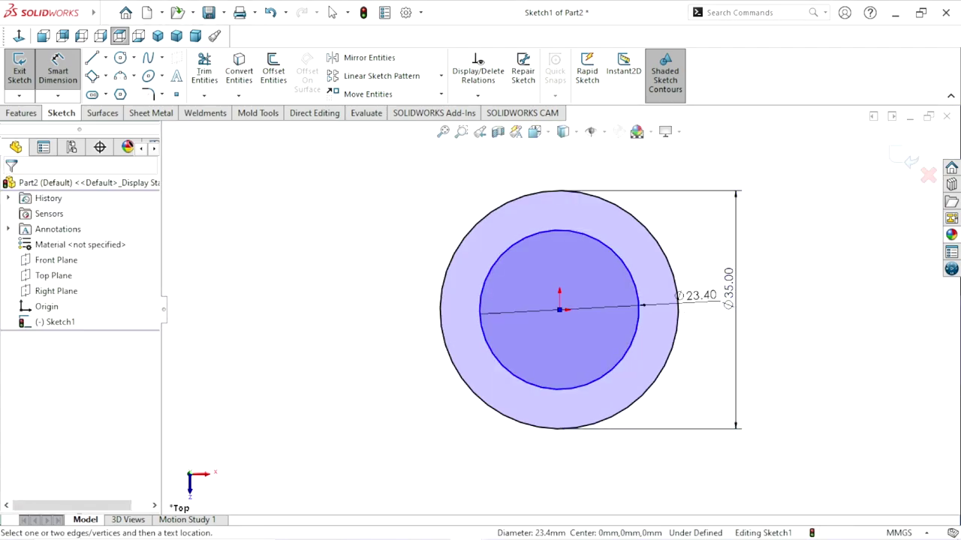
click(689, 300)
text(27)
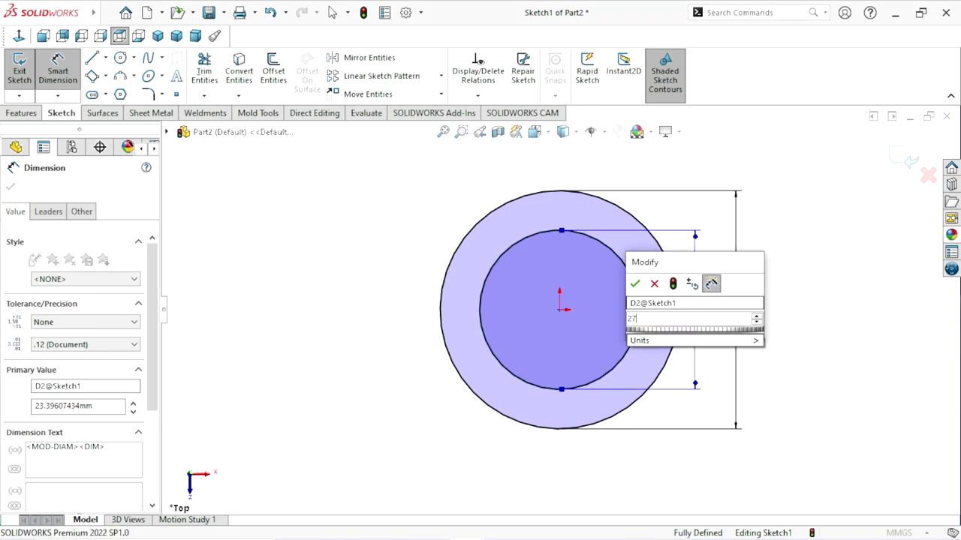
key(Return)
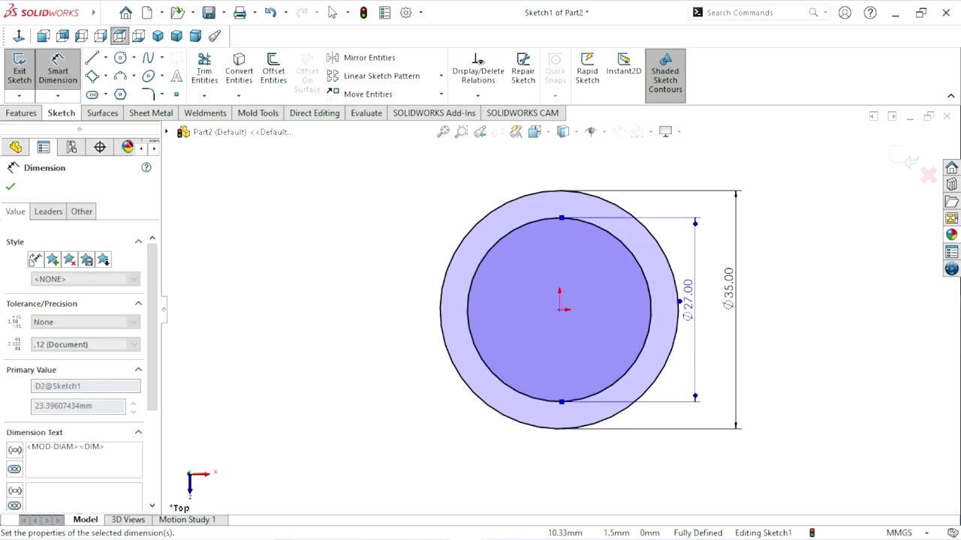
click(10, 186)
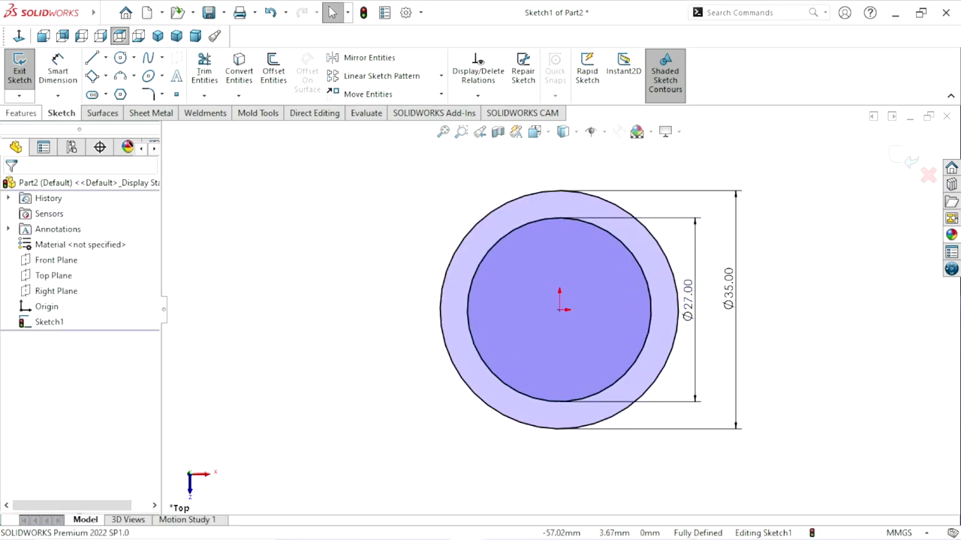
click(21, 112)
click(25, 69)
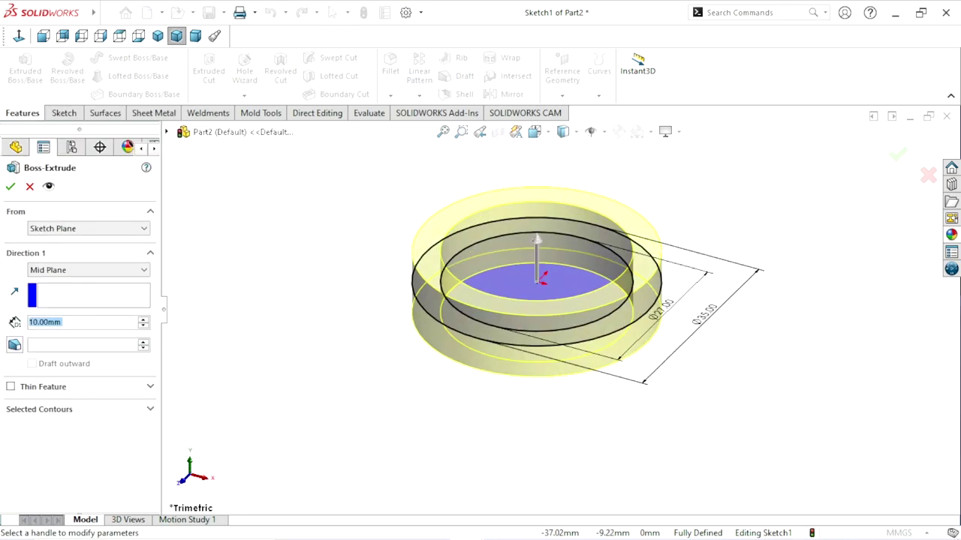
Extrude the ring 60 mm Mid Plane into a hollow tube and zoom to fit.
click(89, 270)
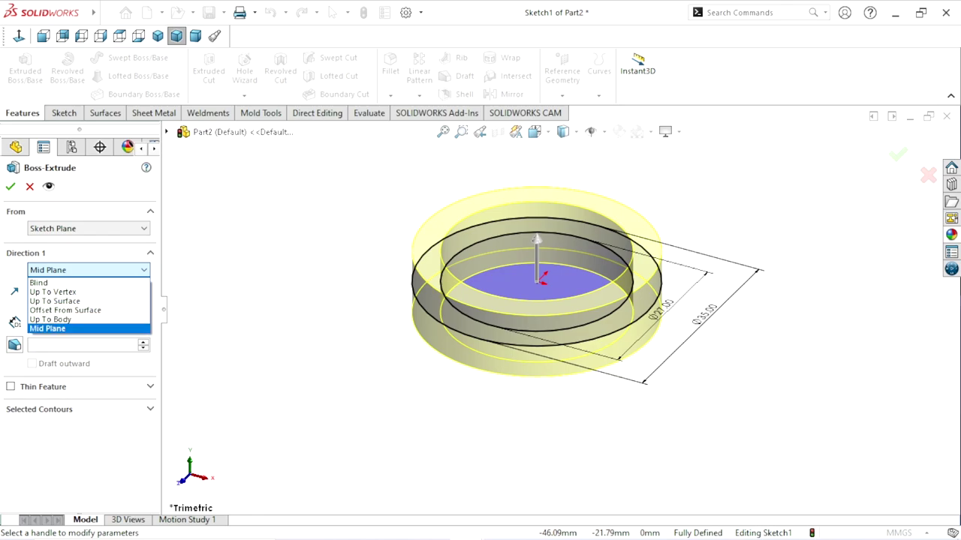
click(45, 328)
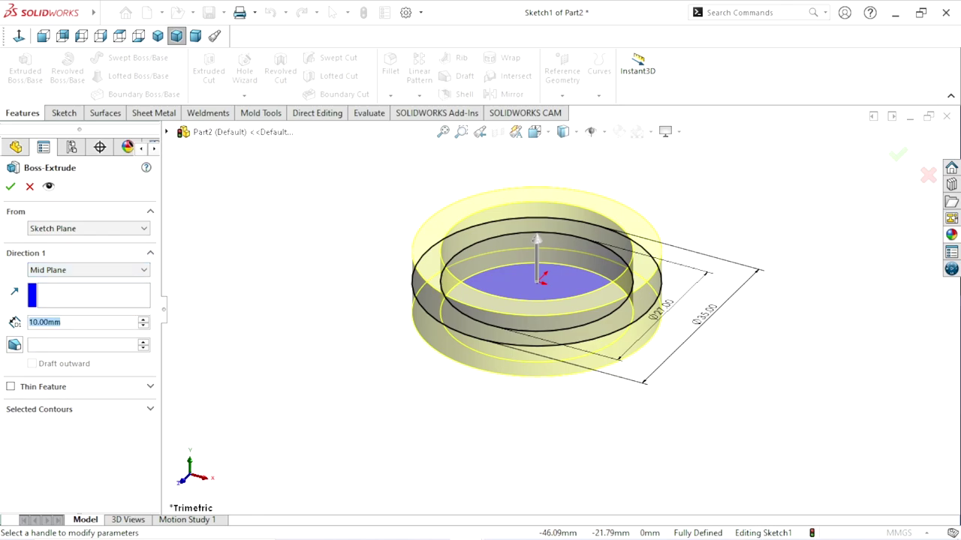
text(60)
key(Return)
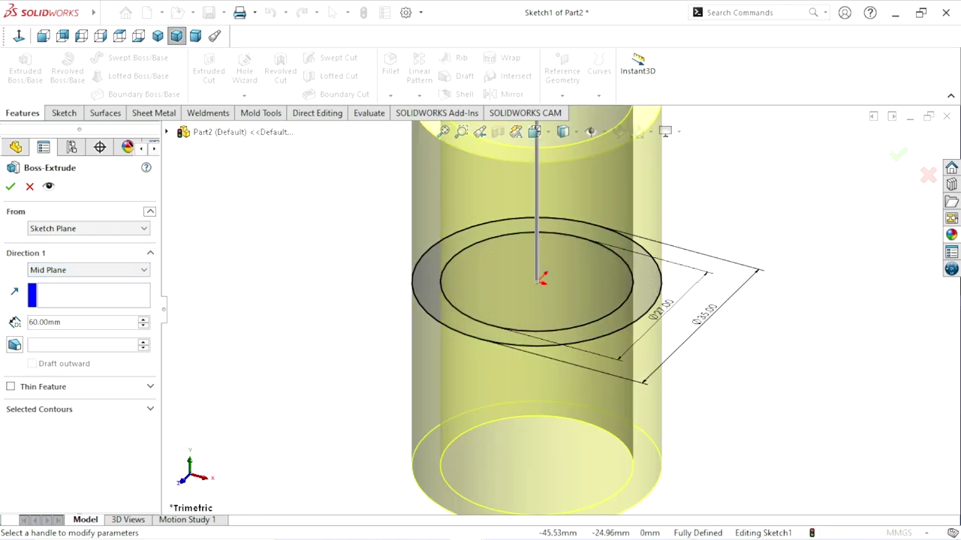
scroll(691, 444, up, 2)
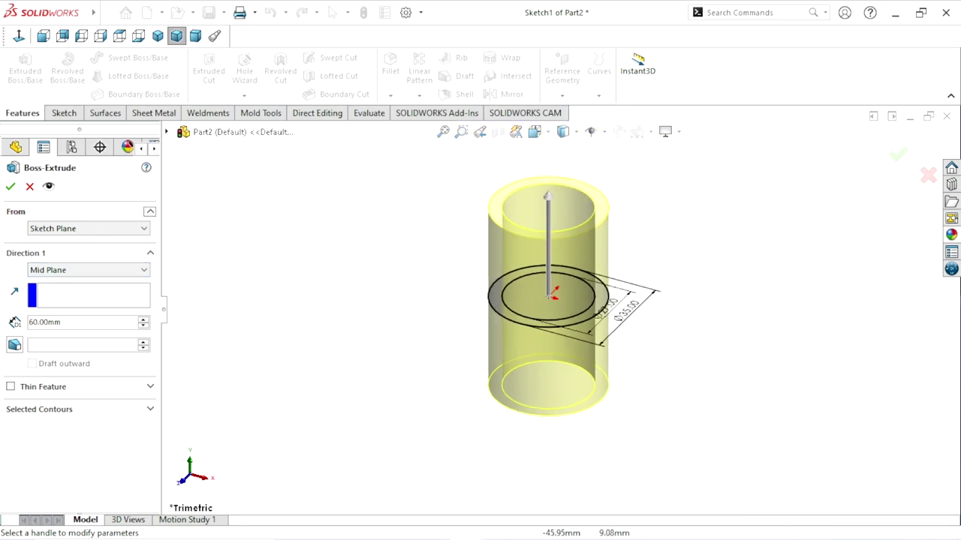
click(10, 187)
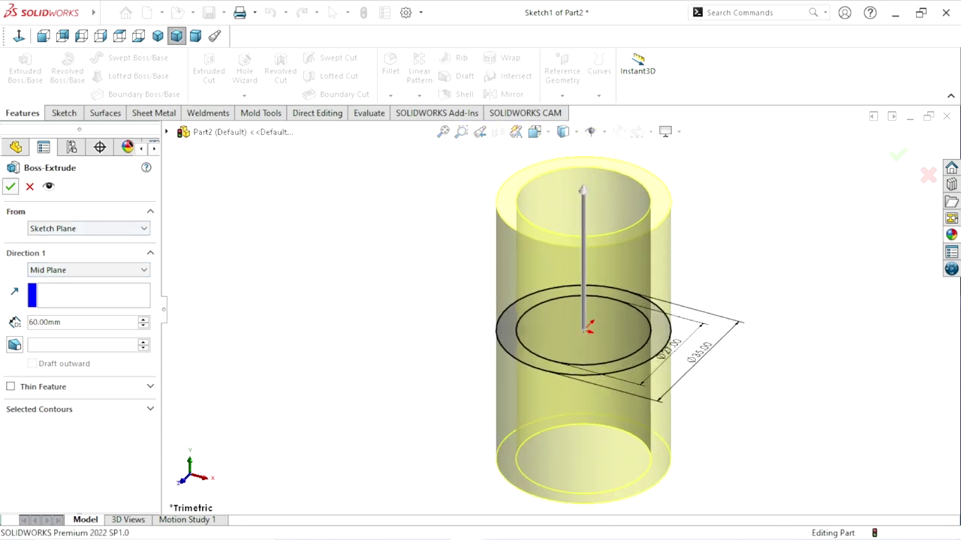
key(f)
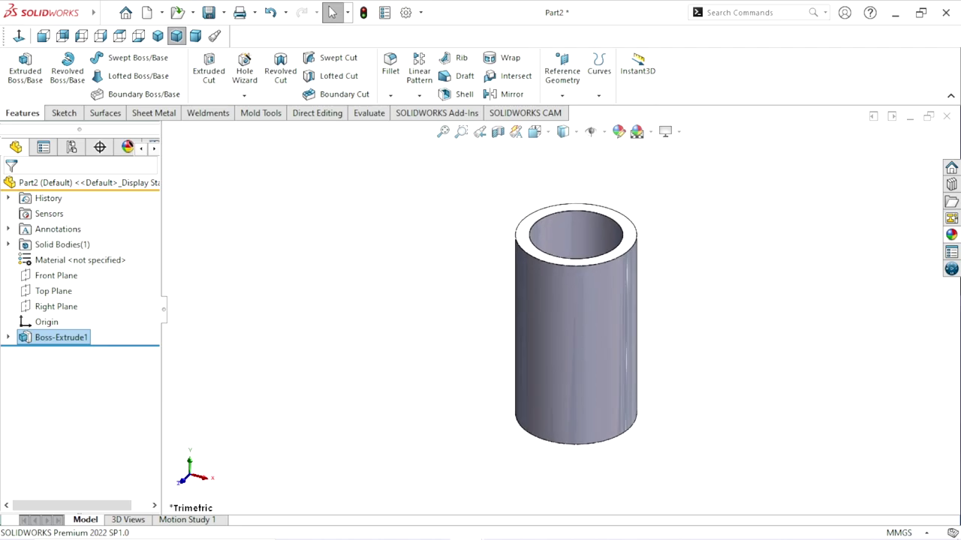
key(Escape)
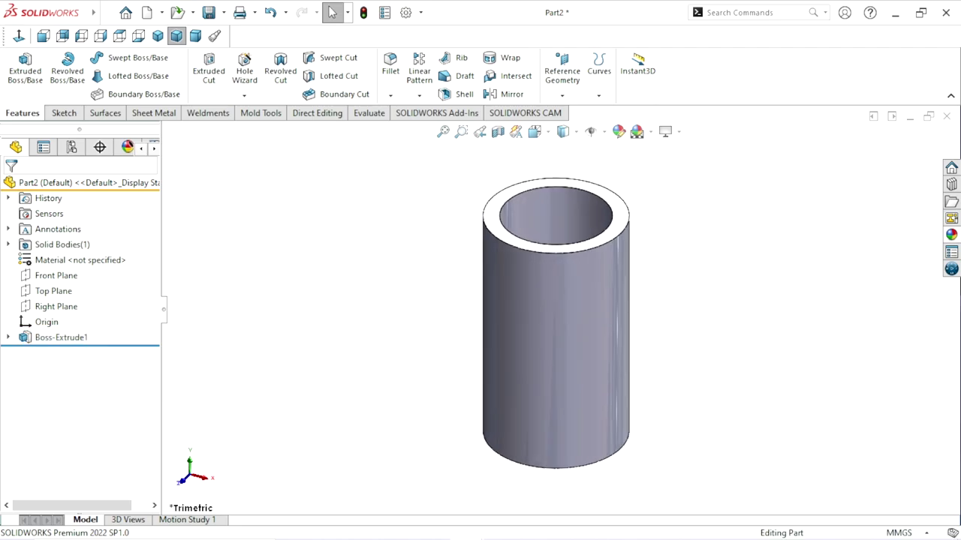
Create reference plane Plane1 offset 20 mm from the Front Plane.
click(562, 76)
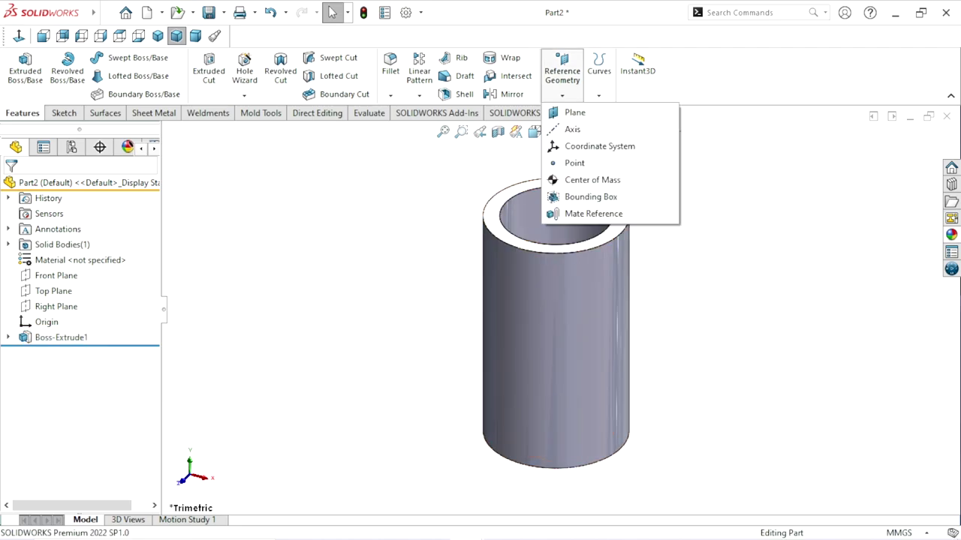
click(574, 142)
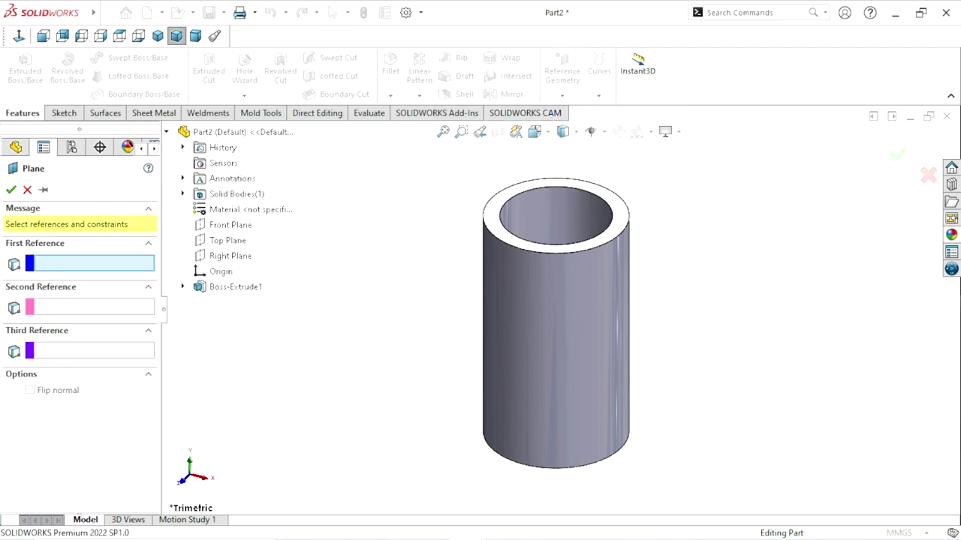
click(230, 224)
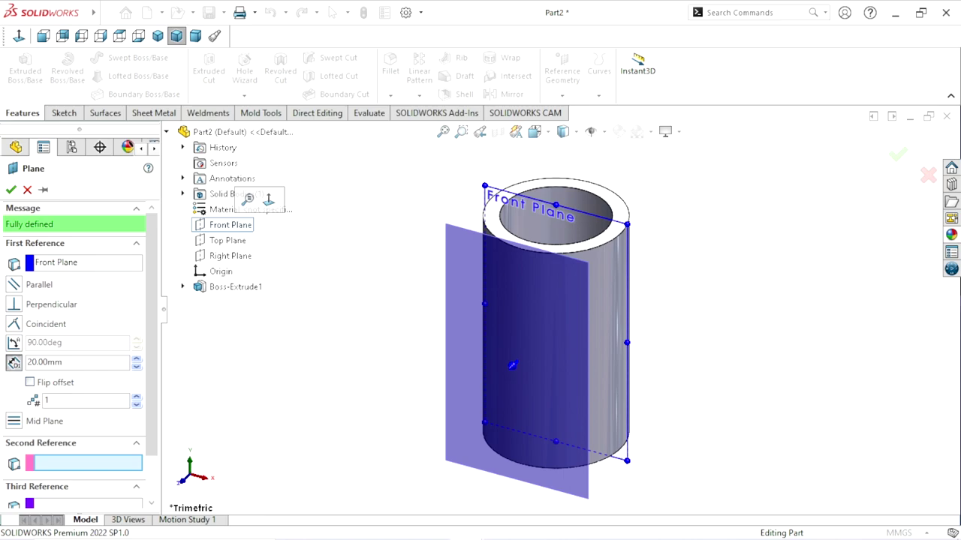
middle_drag(556, 323, 510, 353)
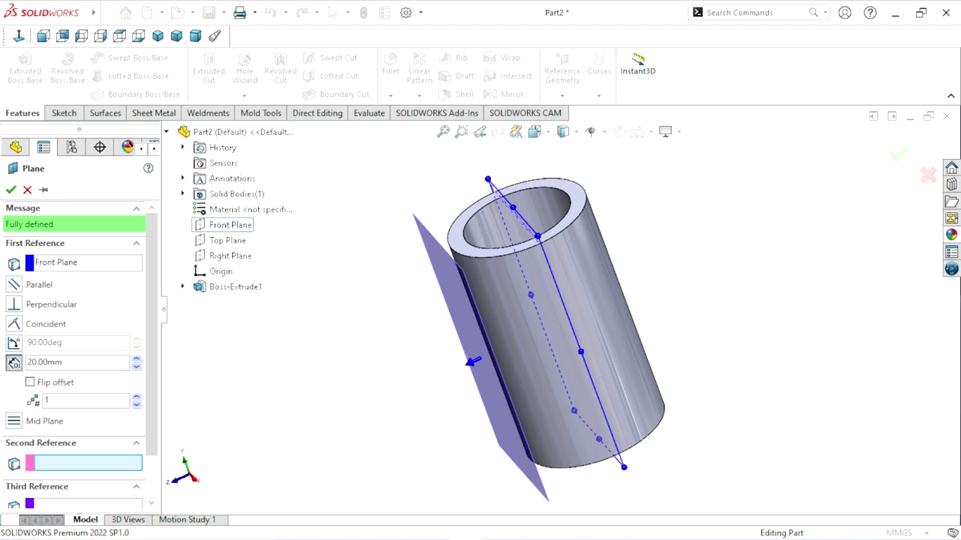
key(Return)
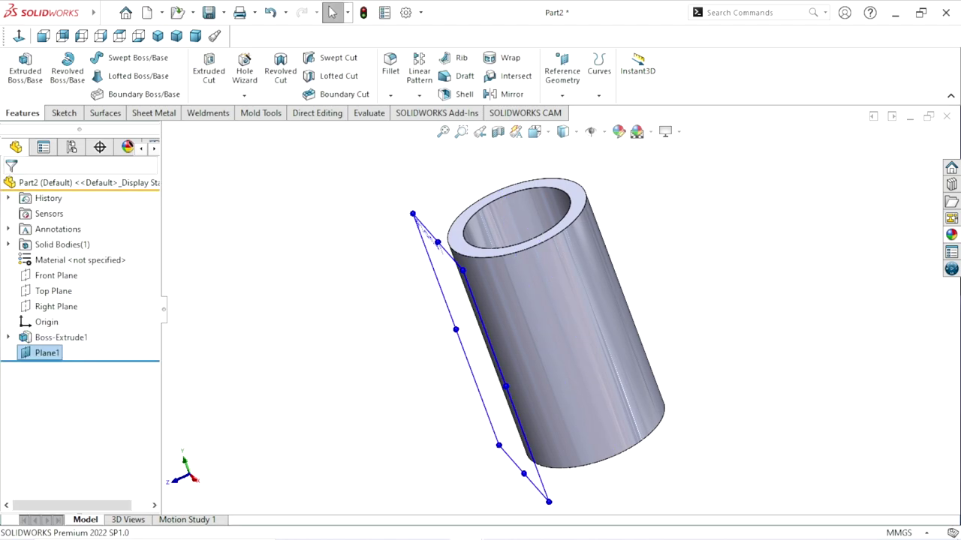
click(64, 113)
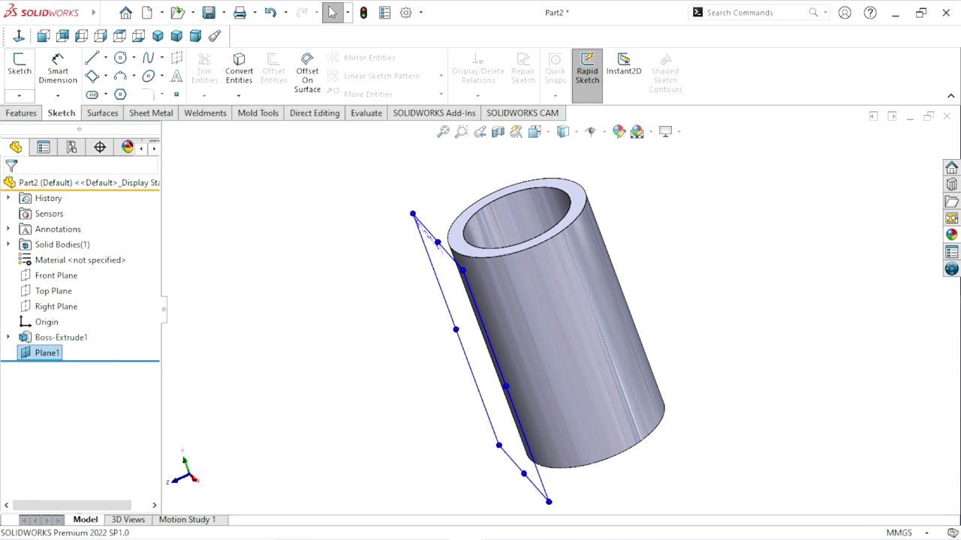
On Plane1, sketch a diagonal centrepoint straight slot centred on the origin.
click(20, 68)
click(43, 35)
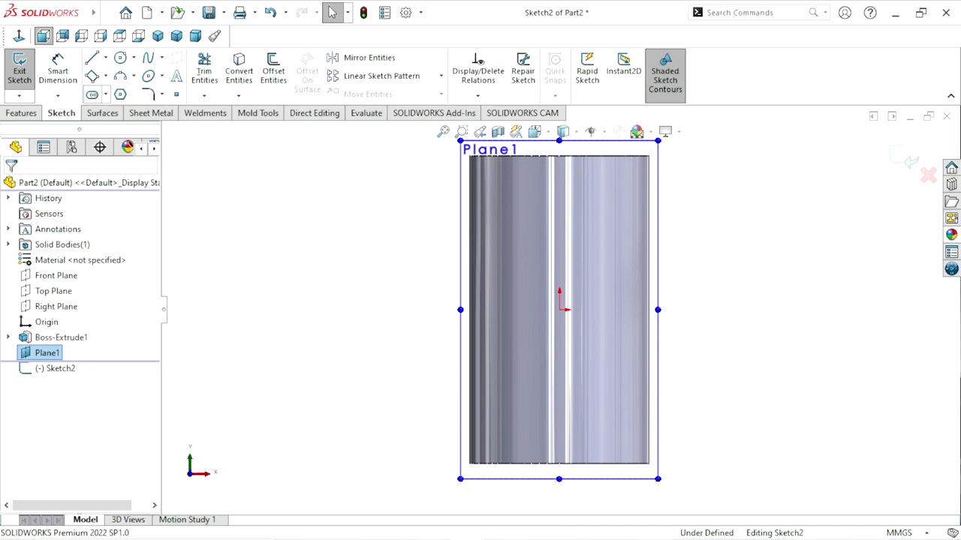
click(105, 94)
click(143, 129)
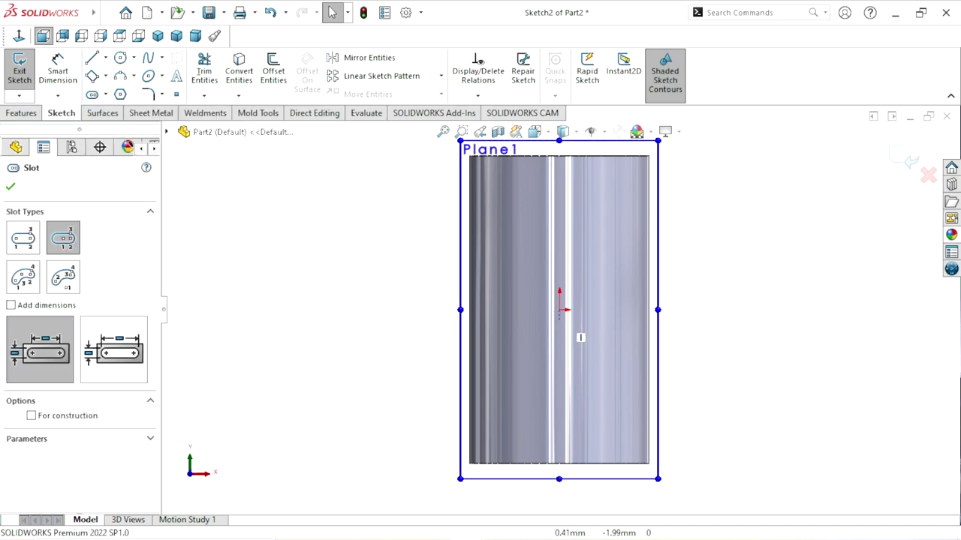
click(559, 309)
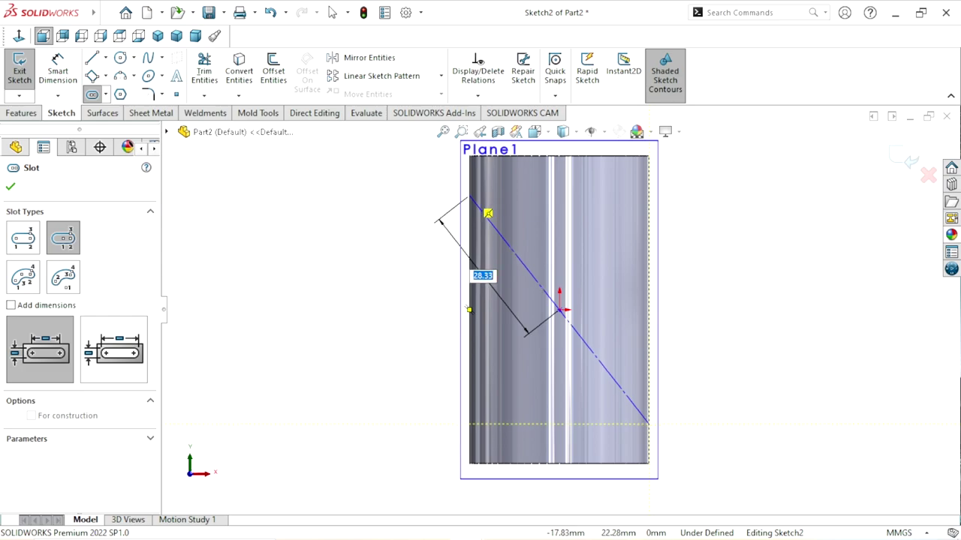
click(648, 424)
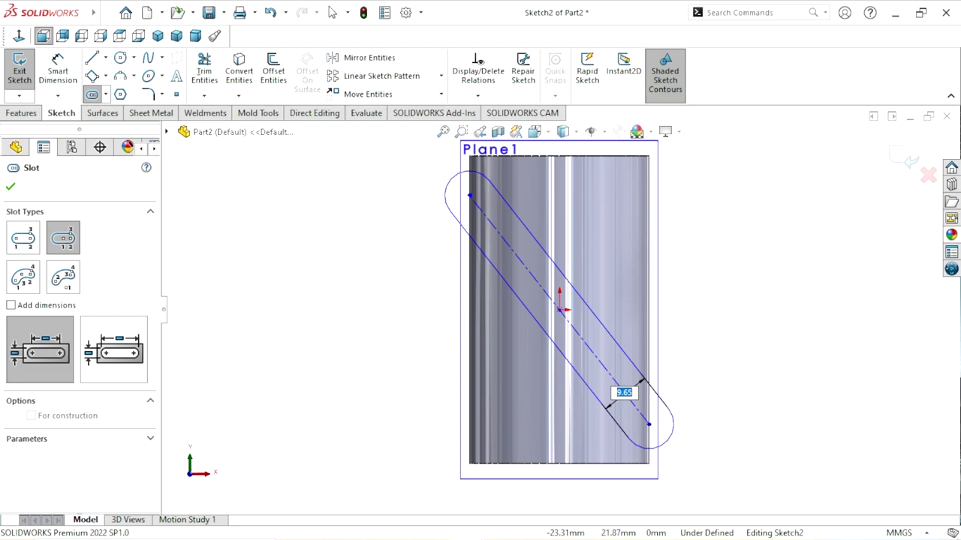
click(644, 379)
right_click(349, 173)
click(373, 238)
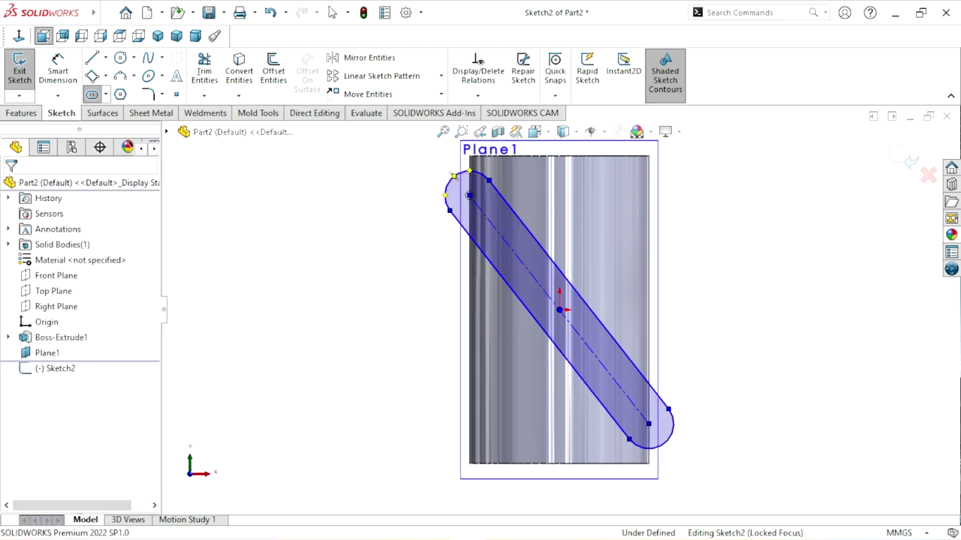
key(f)
Drag Plane1 off to the left of the cylinder, then hide it.
scroll(555, 345, down, 1)
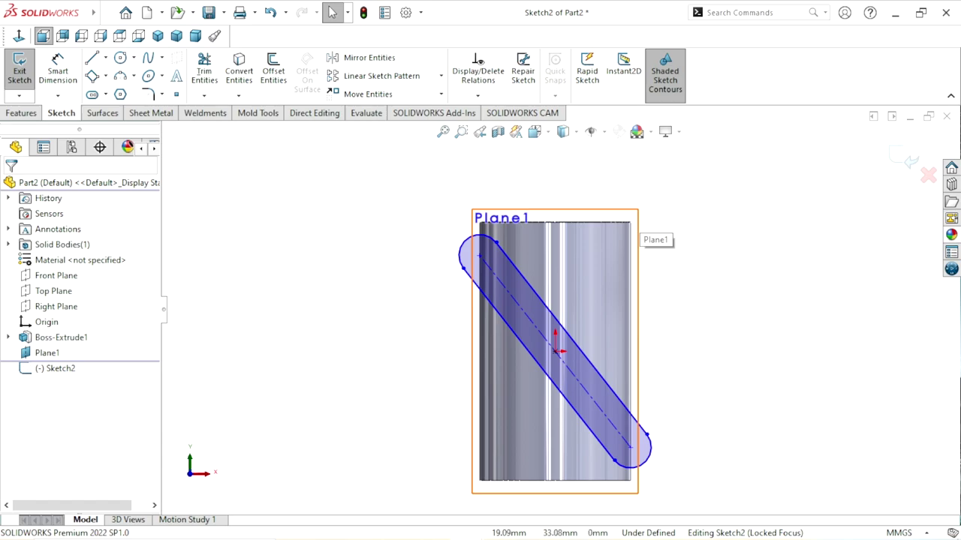
drag(638, 232, 406, 226)
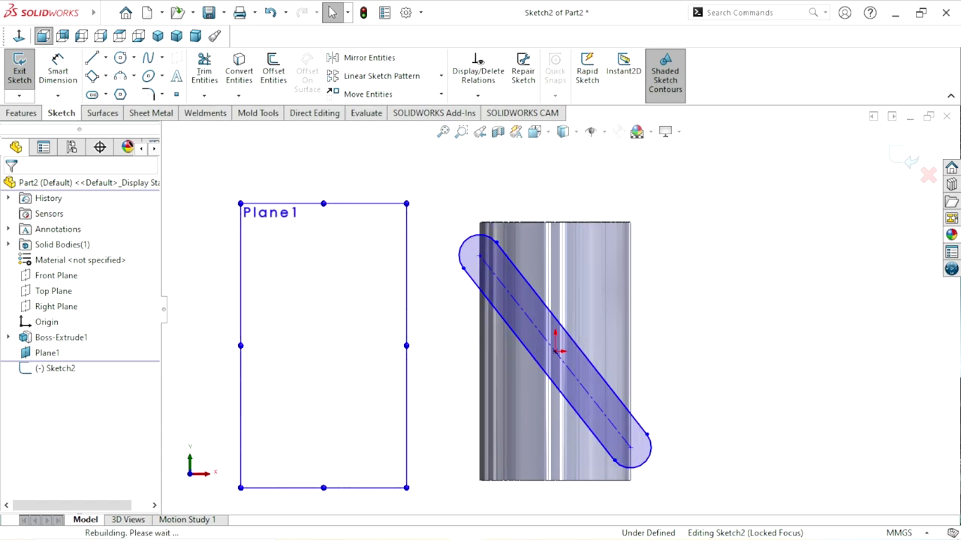
click(47, 353)
click(46, 352)
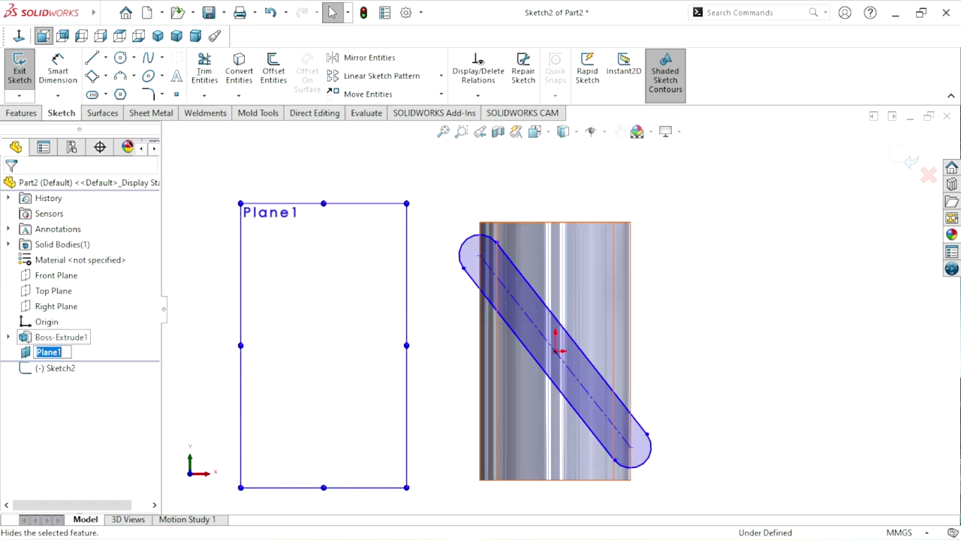
click(194, 312)
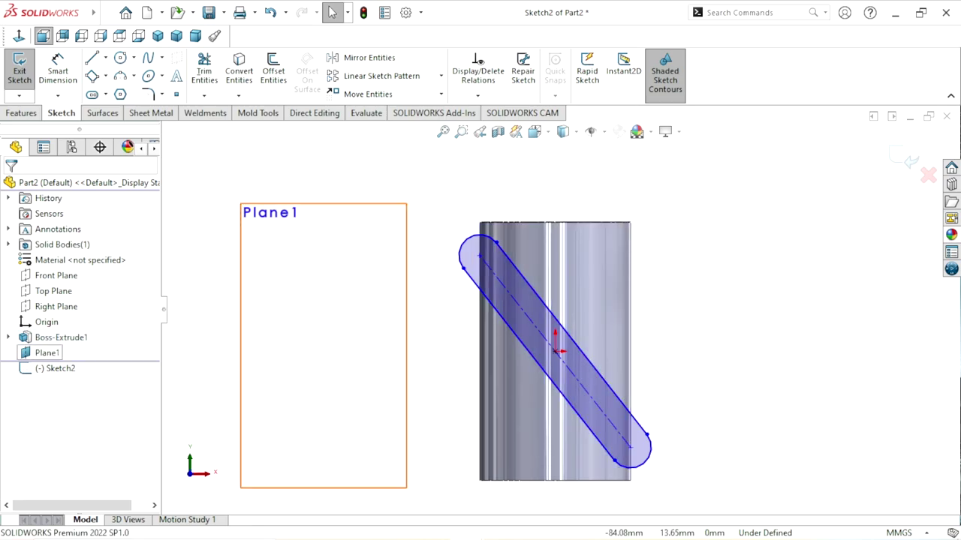
click(47, 352)
click(75, 331)
Dimension the slot's end arc to a 3 mm radius.
scroll(558, 315, up, 2)
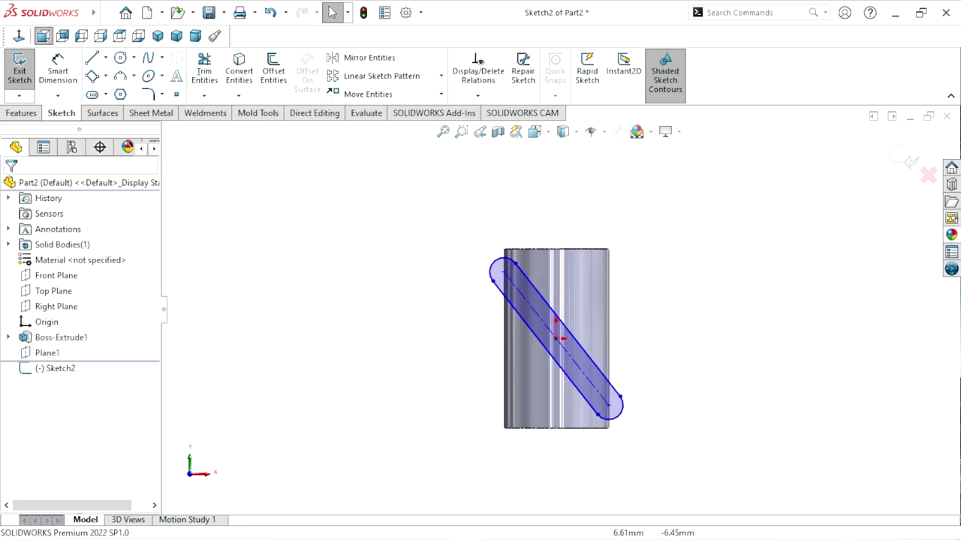
scroll(566, 350, down, 2)
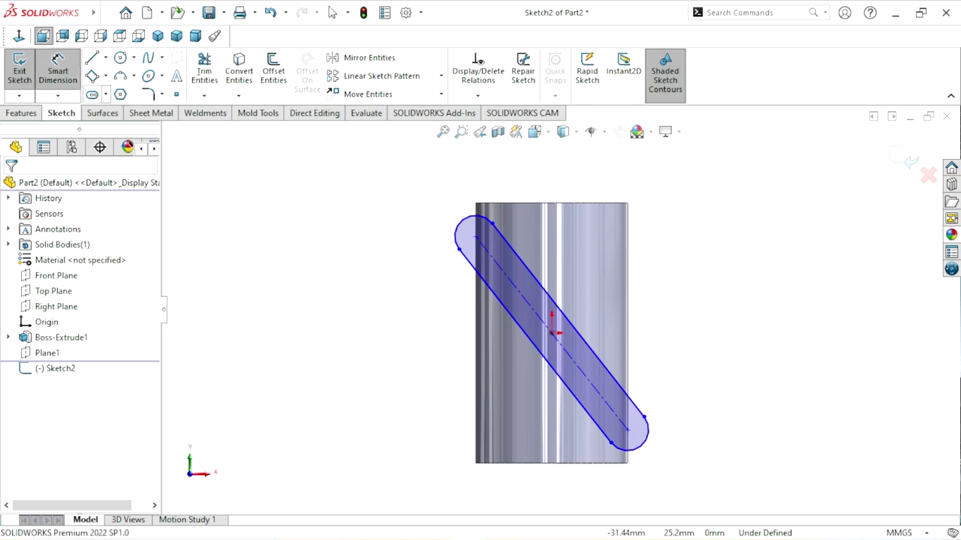
click(463, 229)
click(460, 239)
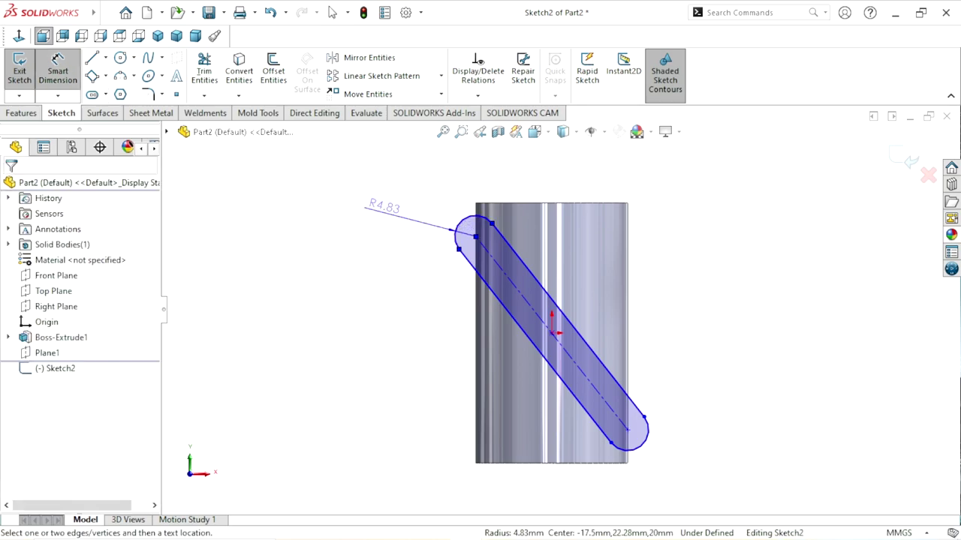
click(384, 207)
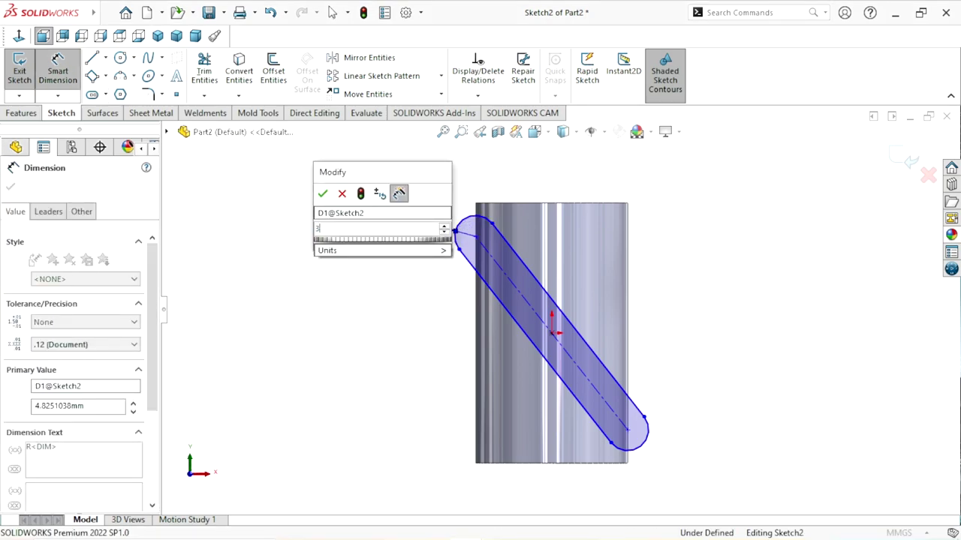
key(Escape)
text(3)
key(Return)
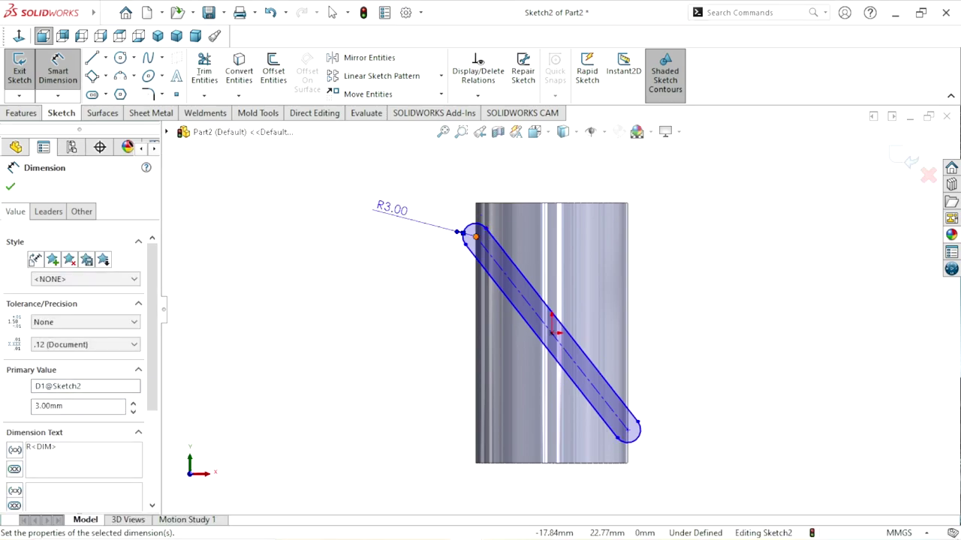
Set the vertical distance between the slot's end points to 35 mm.
click(475, 237)
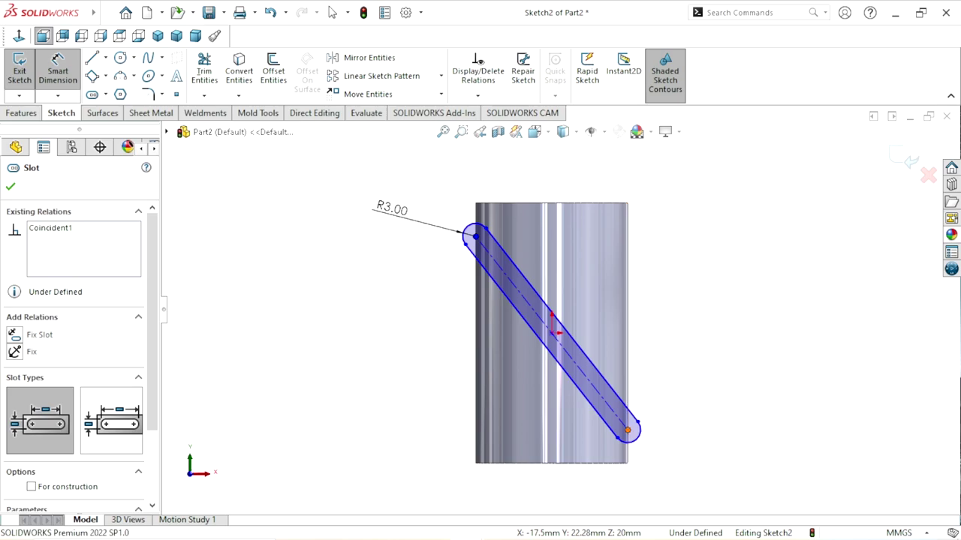
click(628, 430)
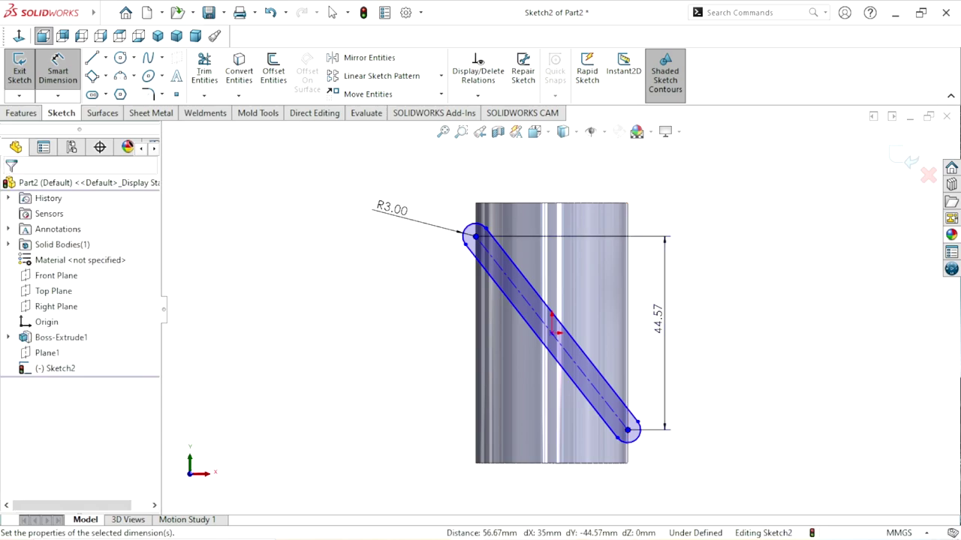
click(664, 331)
text(35)
key(Return)
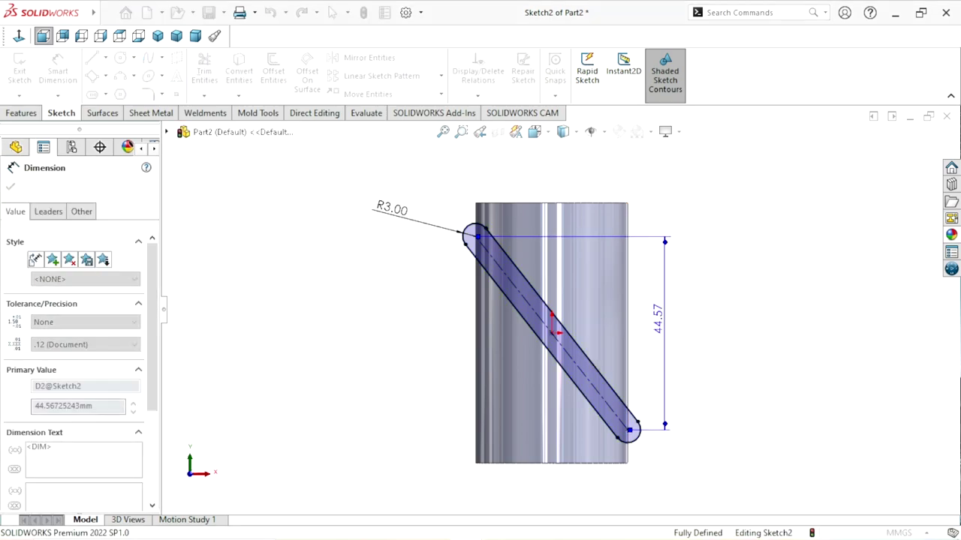
scroll(599, 388, down, 1)
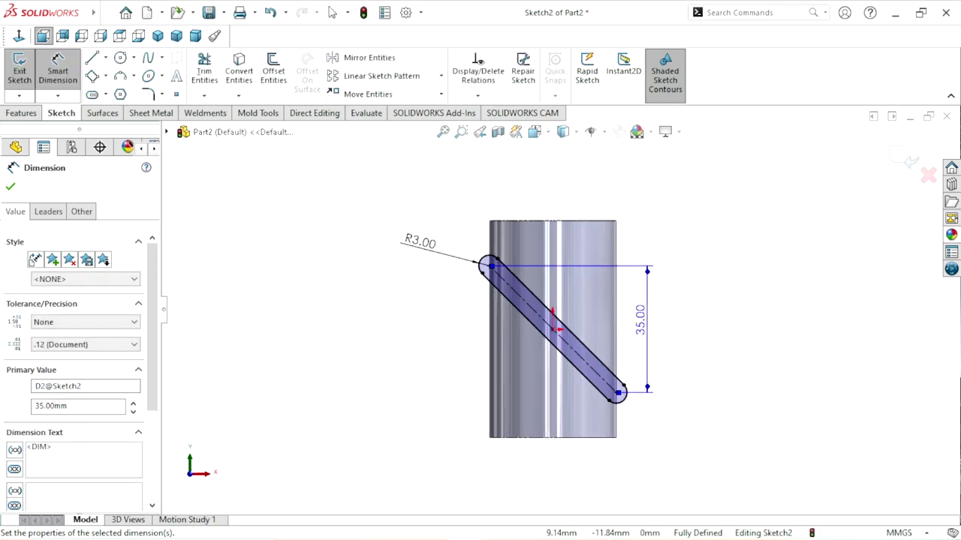
scroll(599, 388, down, 1)
scroll(598, 388, down, 1)
scroll(599, 388, down, 1)
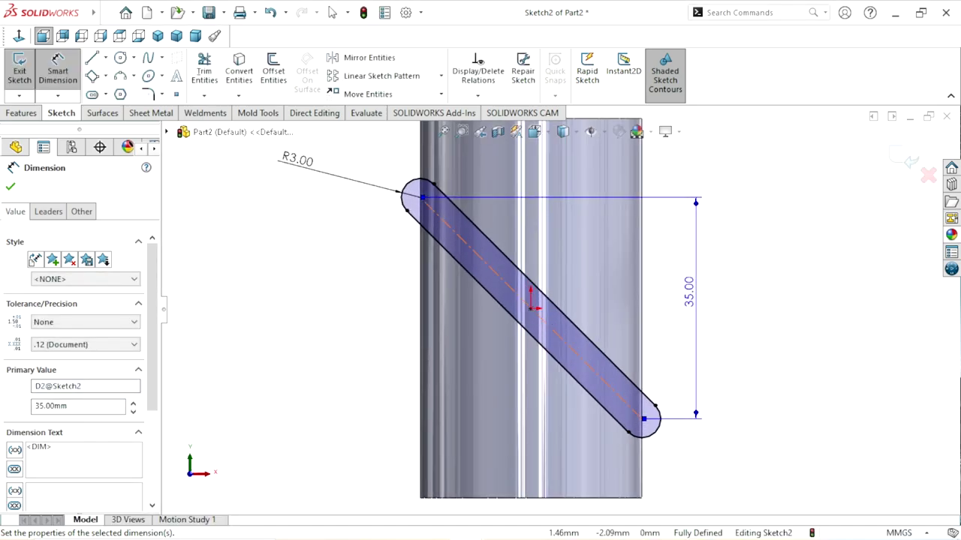
scroll(557, 302, up, 2)
scroll(586, 358, down, 2)
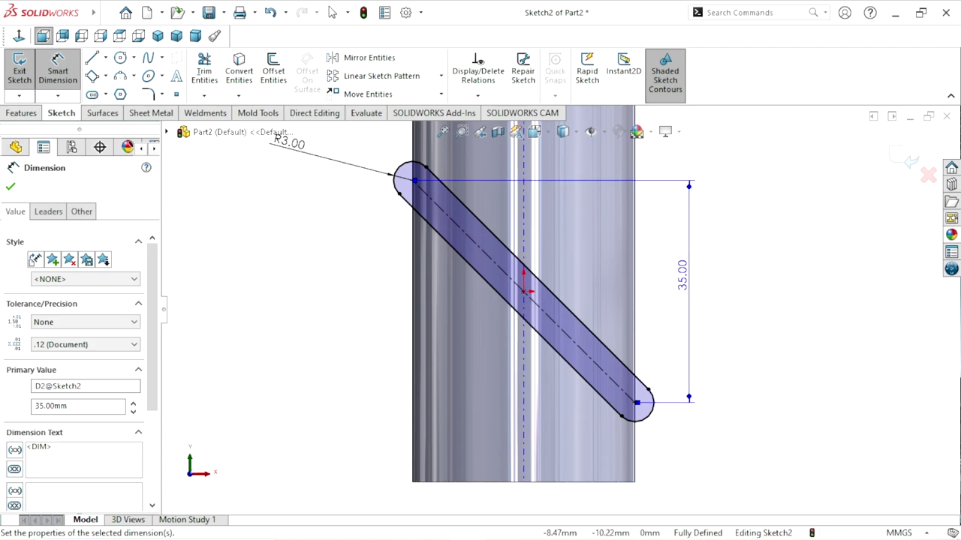
click(11, 186)
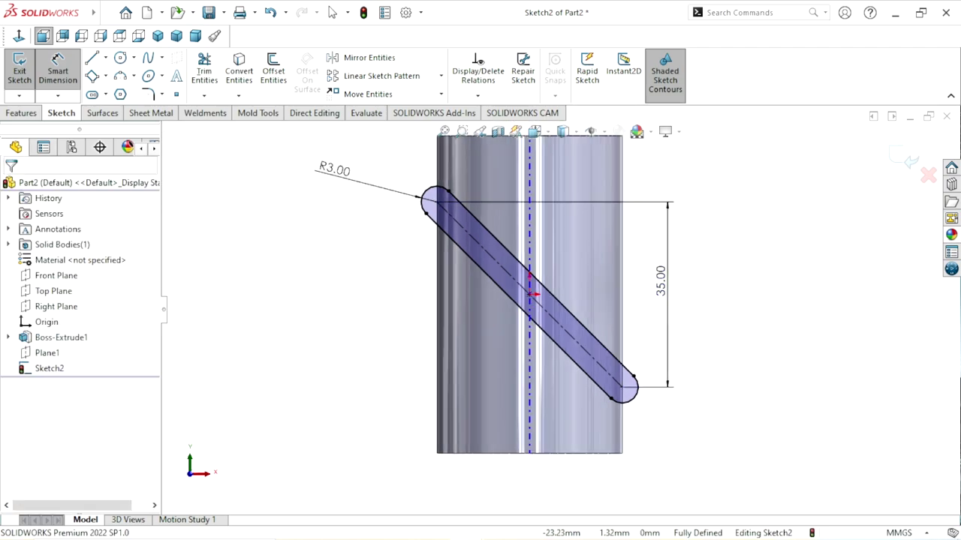
scroll(699, 461, up, 2)
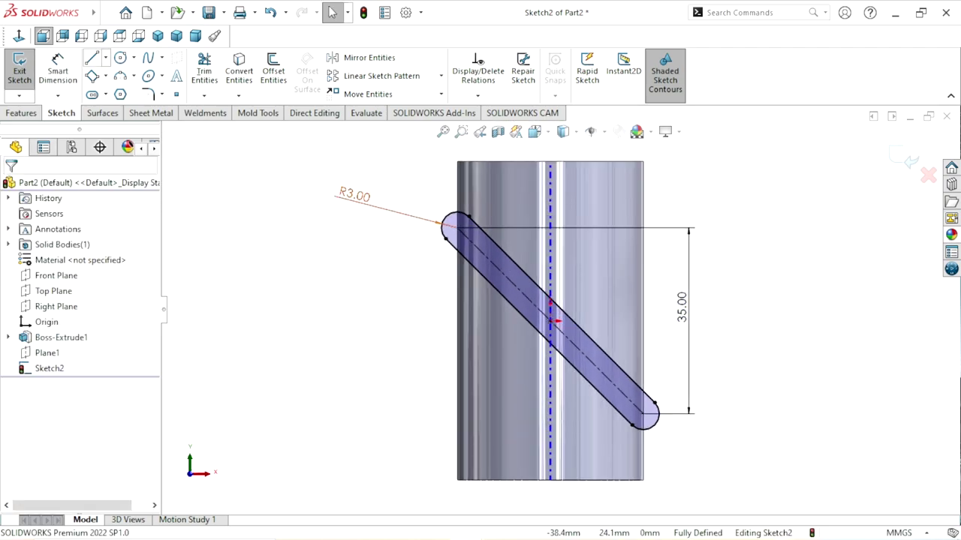
Draw a short construction centerline outward from the slot's upper end centre.
click(106, 58)
click(120, 92)
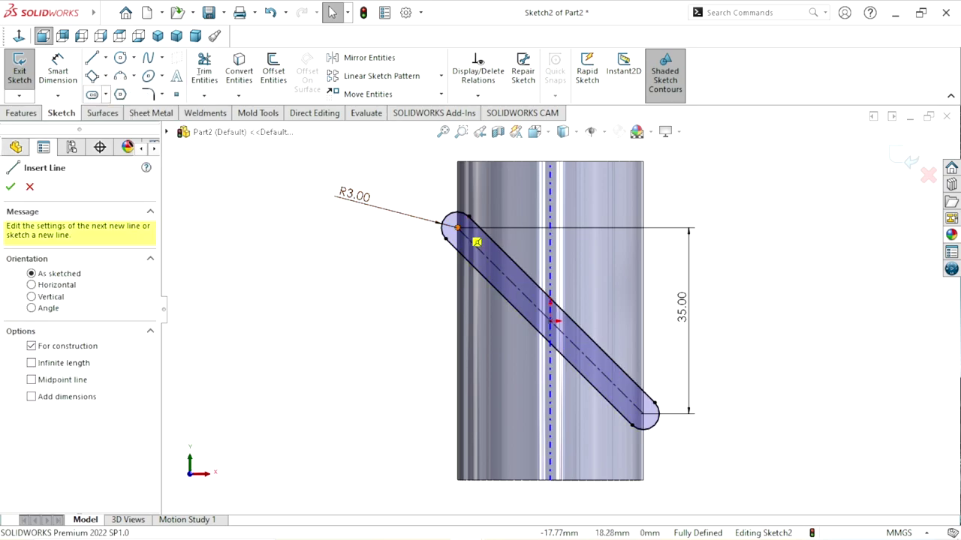
click(477, 241)
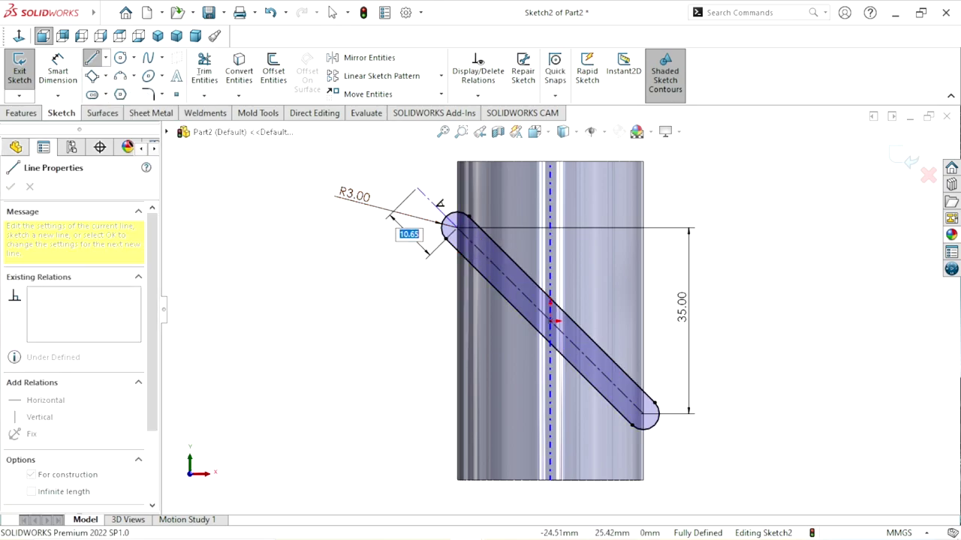
click(418, 189)
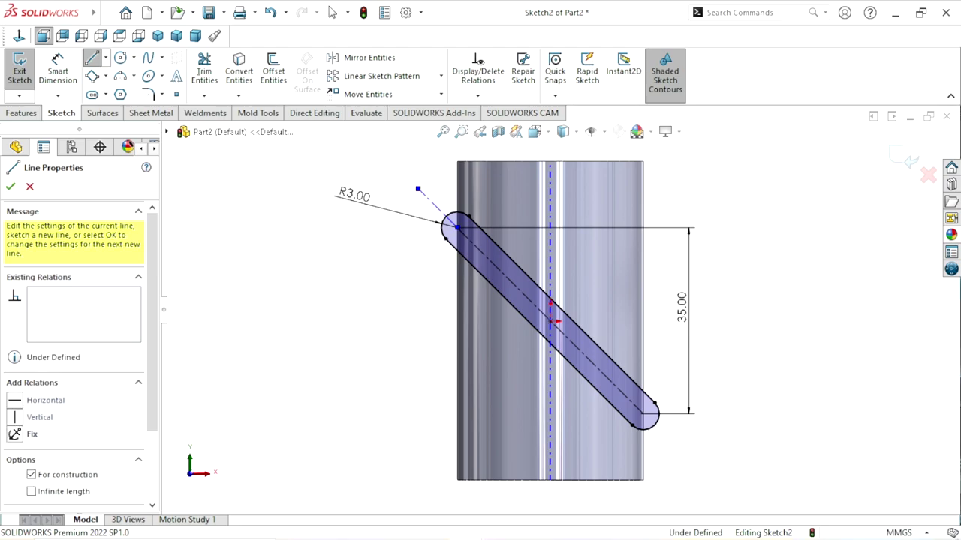
right_click(372, 194)
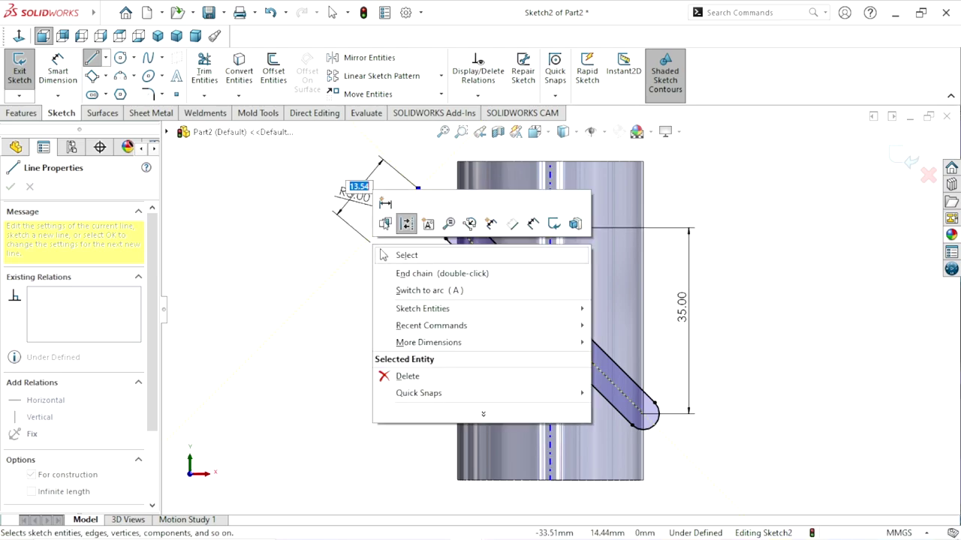
click(408, 255)
key(Escape)
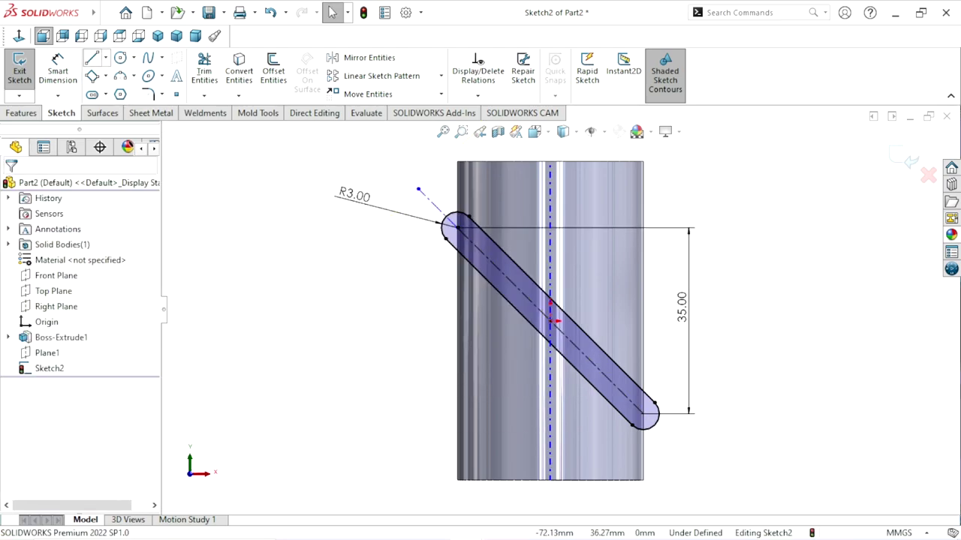
Draw a matching construction centerline outward past the slot's lower end centre.
click(105, 57)
click(125, 92)
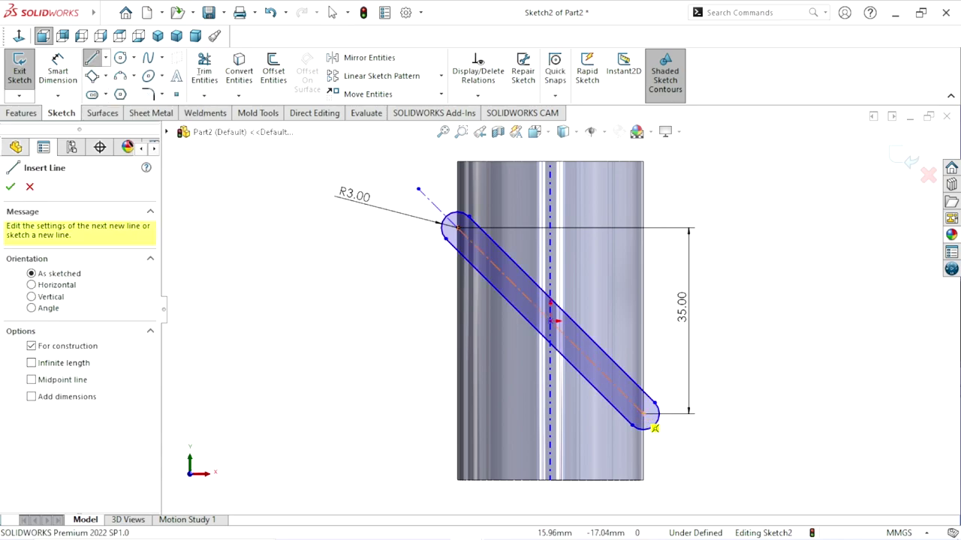
click(645, 415)
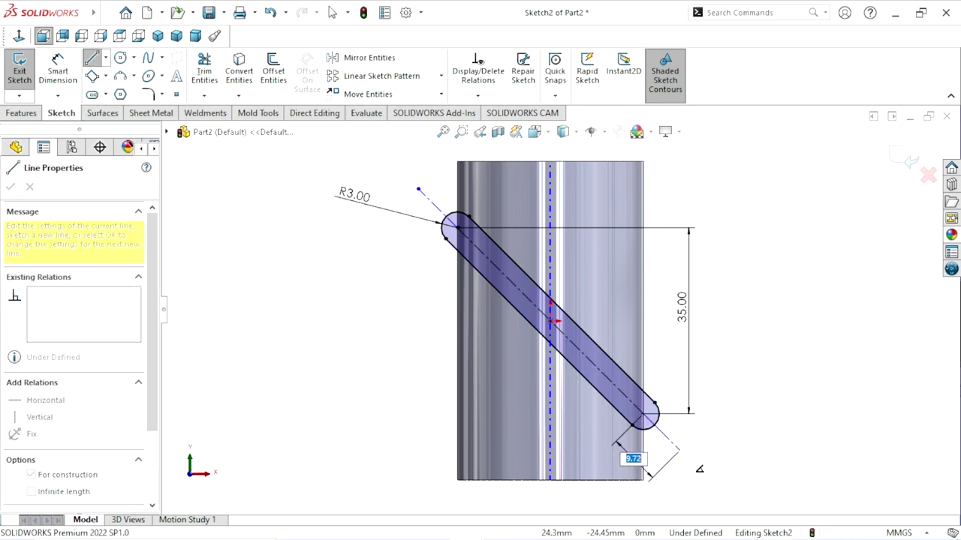
right_click(679, 449)
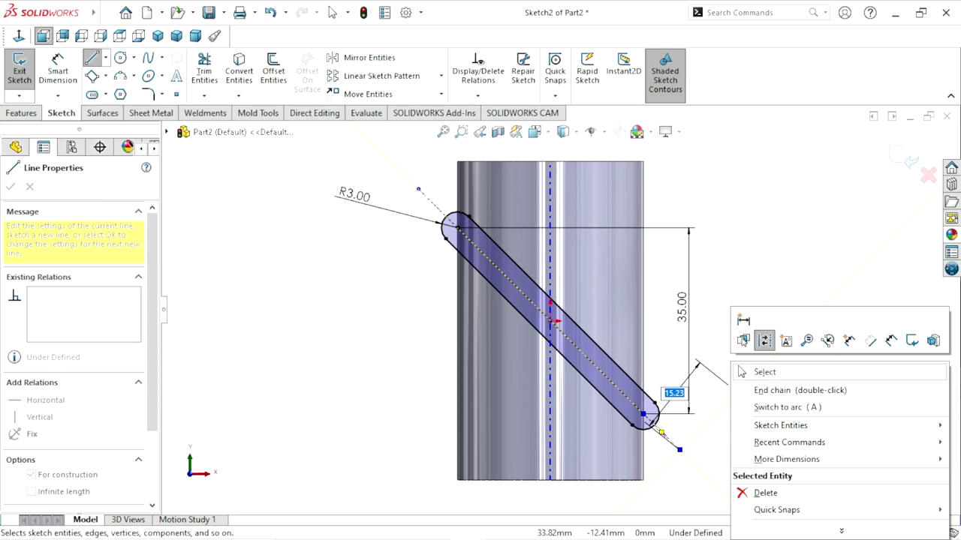
click(743, 372)
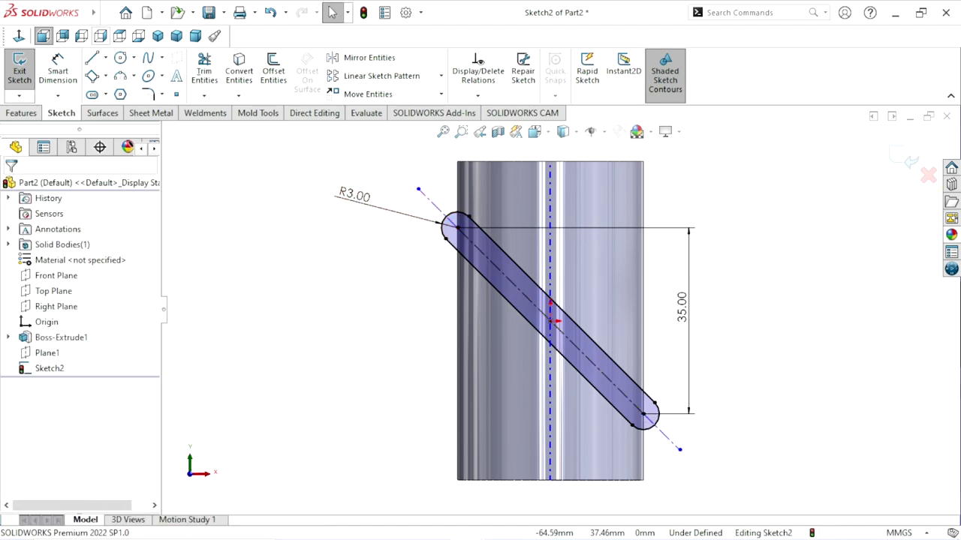
click(120, 57)
Draw small circles at the outer ends of the upper and lower centerlines.
click(418, 189)
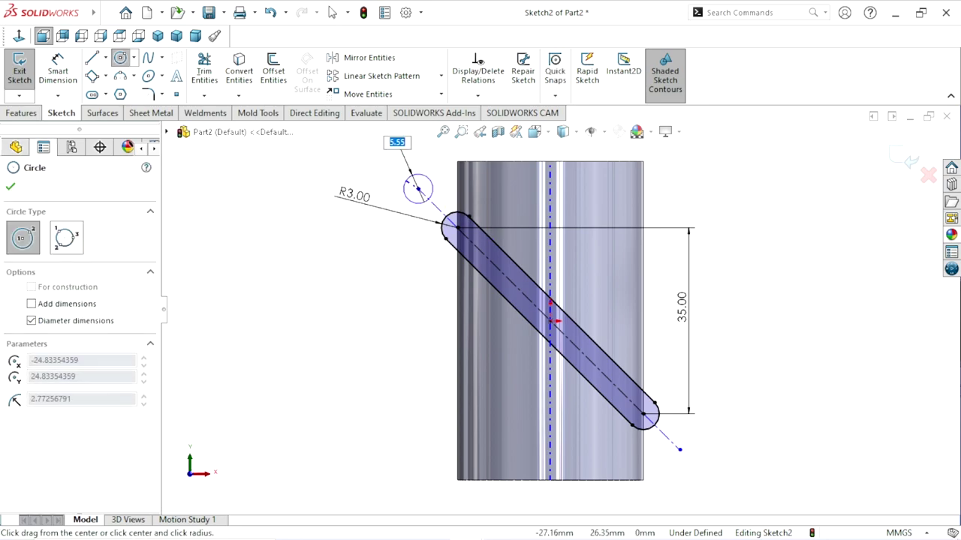
click(407, 181)
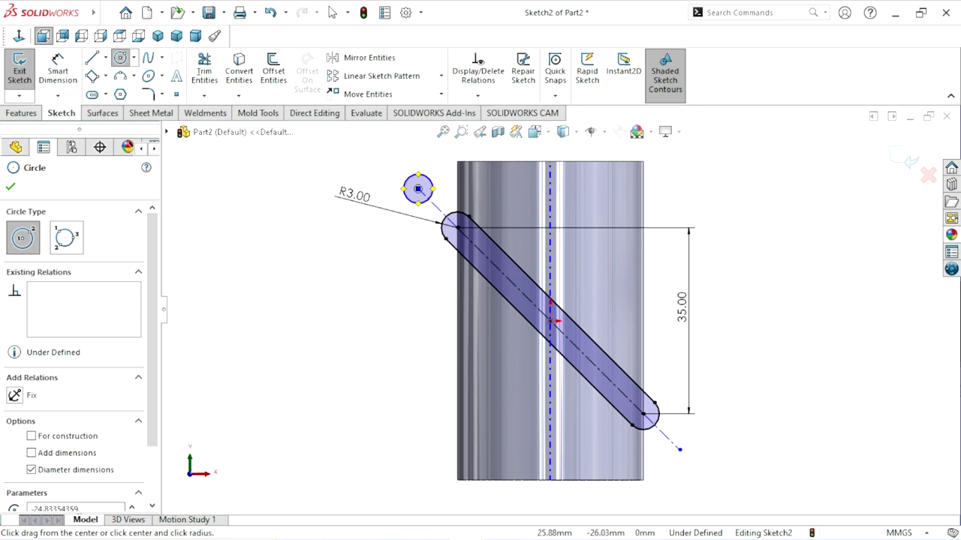
click(679, 448)
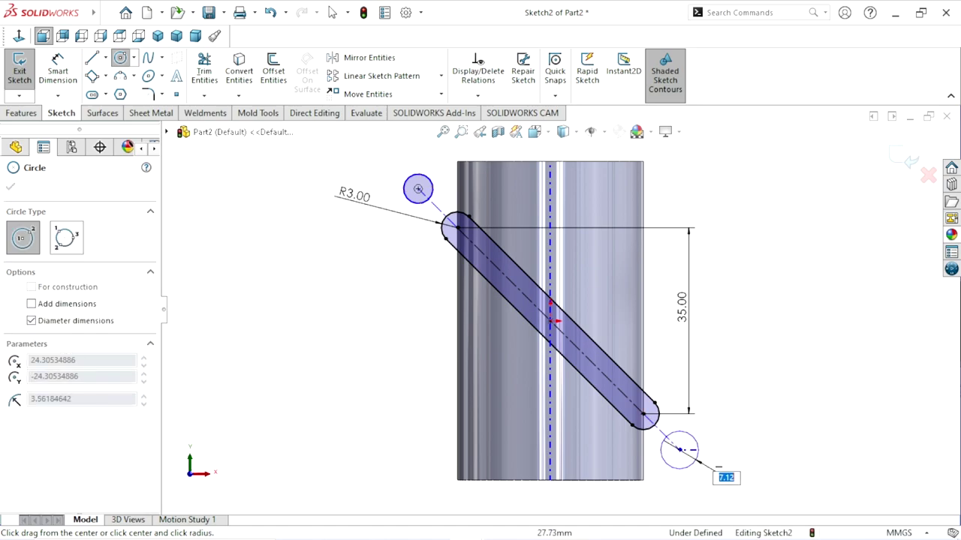
click(695, 459)
right_click(734, 451)
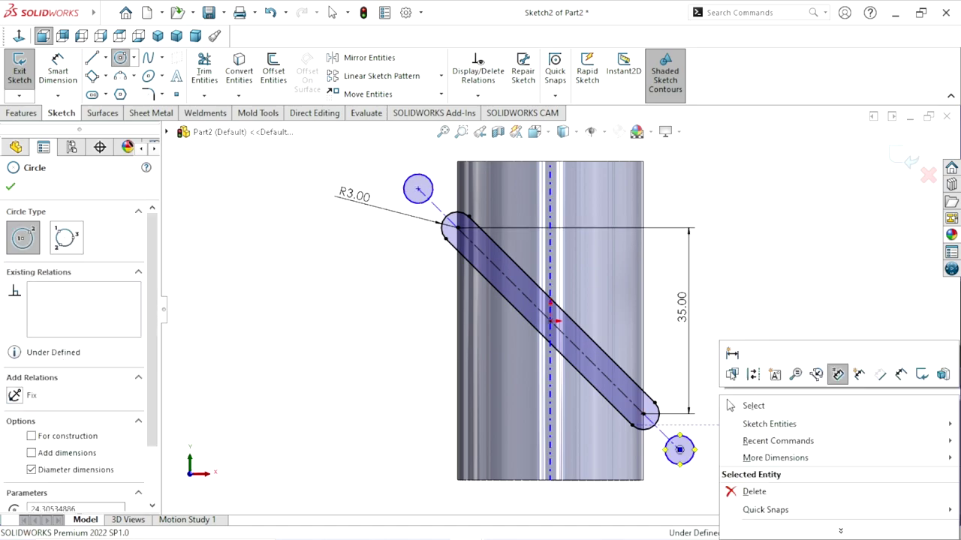
click(732, 406)
Constrain the two small circles to be equal in size.
click(332, 12)
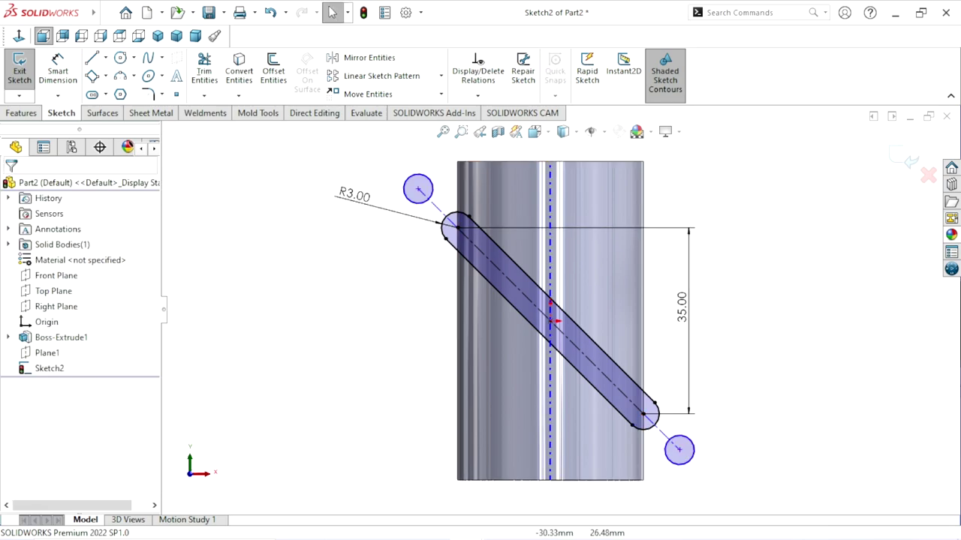
click(418, 189)
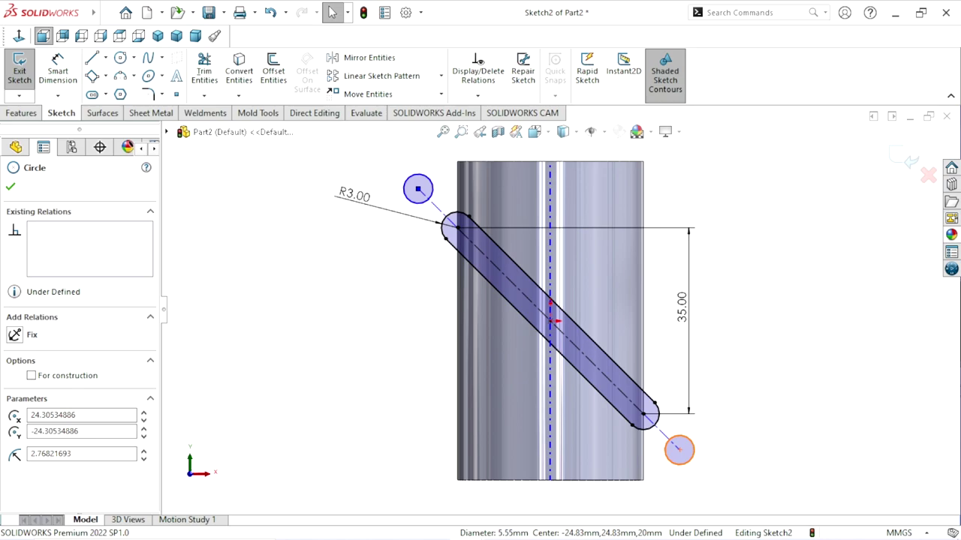
ctrl+click(679, 451)
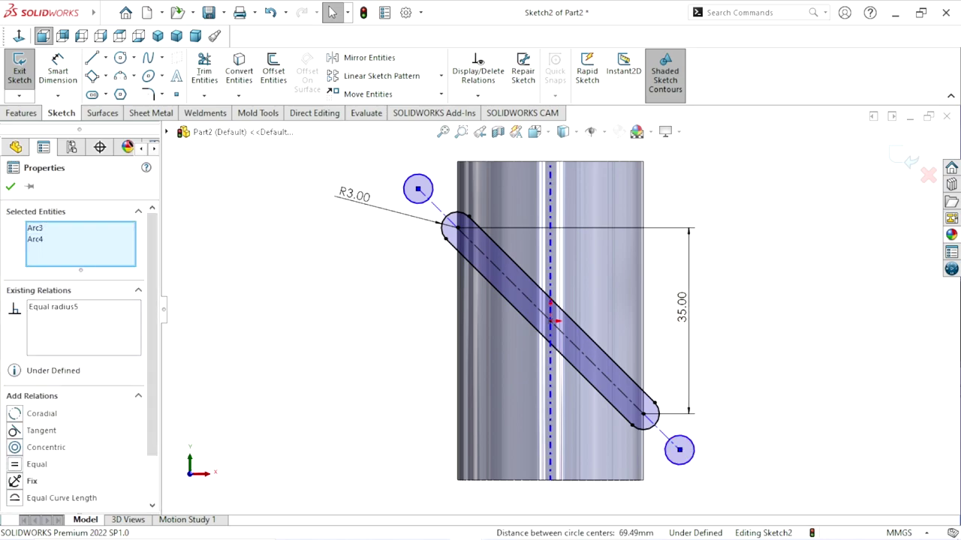
key(Escape)
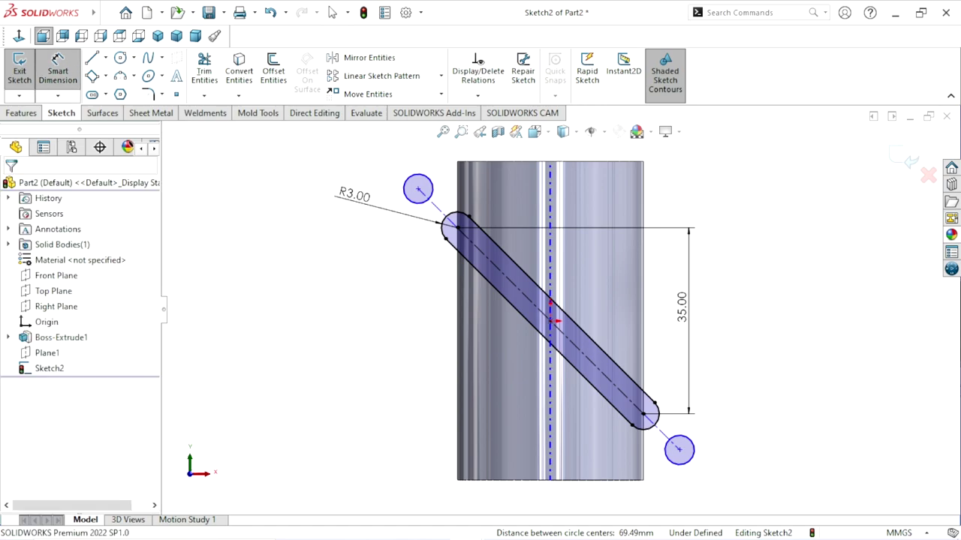
Dimension the upper circle to a diameter of 6 mm.
click(418, 189)
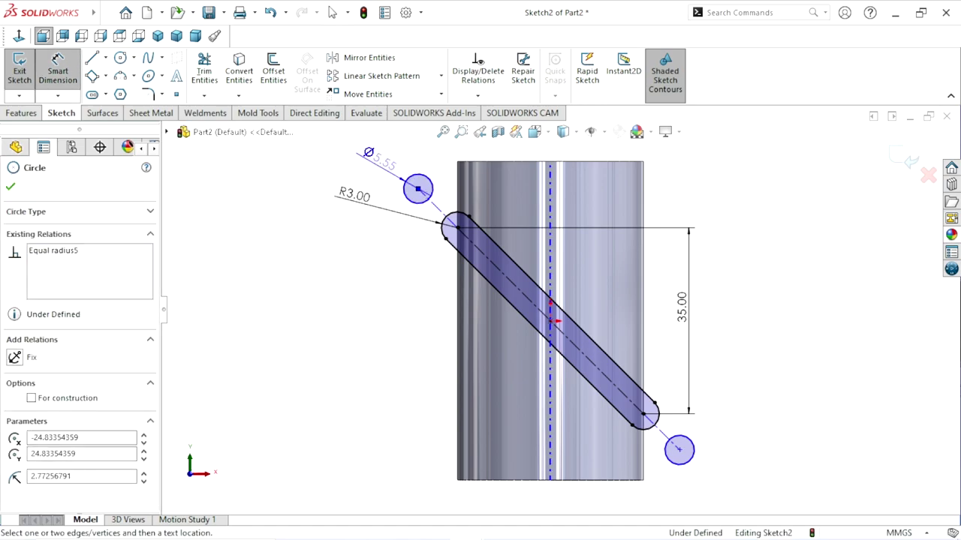
click(362, 151)
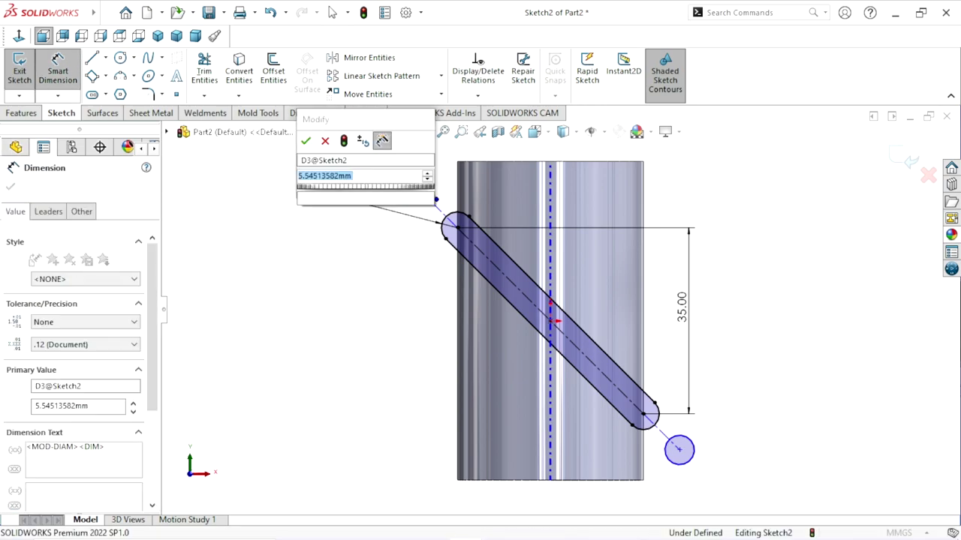
text(6)
key(Return)
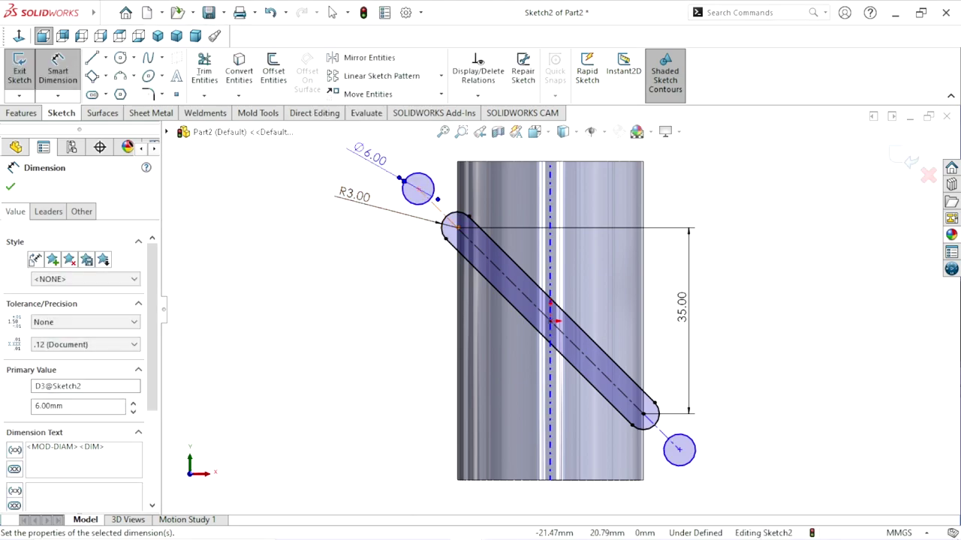
Set the upper construction line to 8 mm, placing the circle 8 mm from the slot end.
click(436, 207)
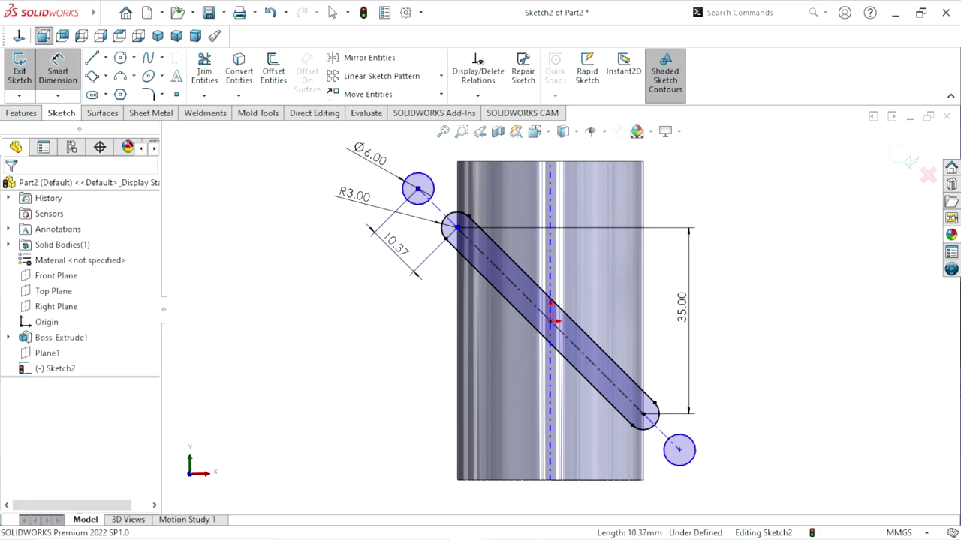
click(396, 244)
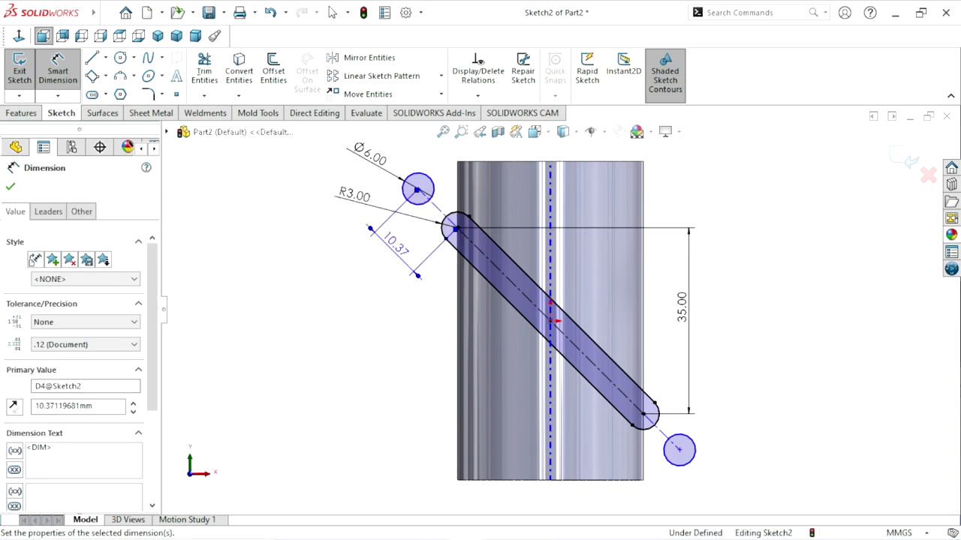
text(8)
key(Return)
key(Escape)
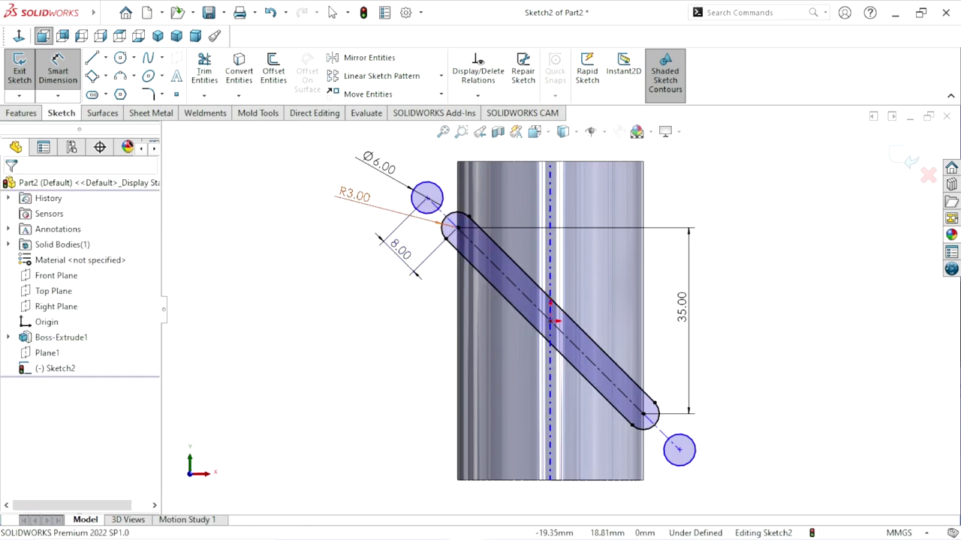
key(Escape)
click(427, 198)
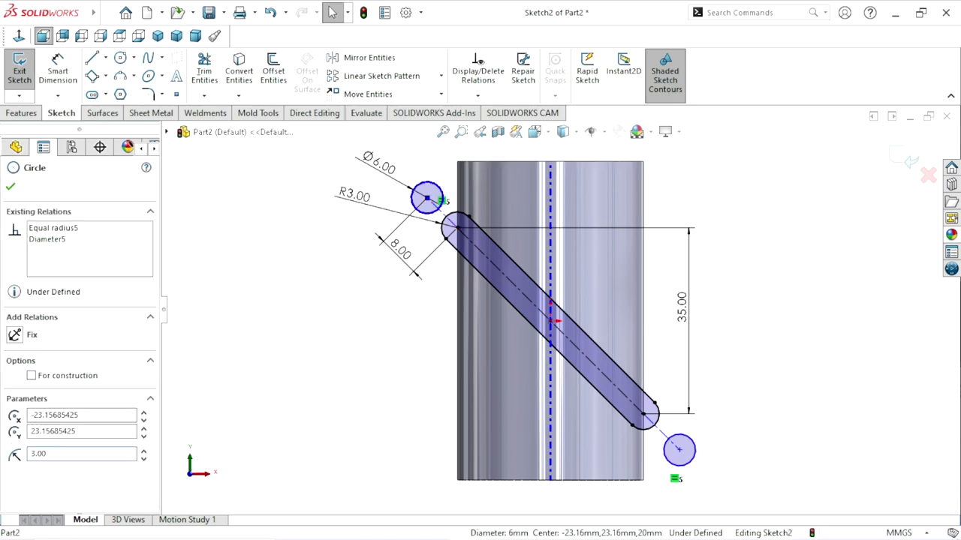
key(Escape)
scroll(441, 200, down, 5)
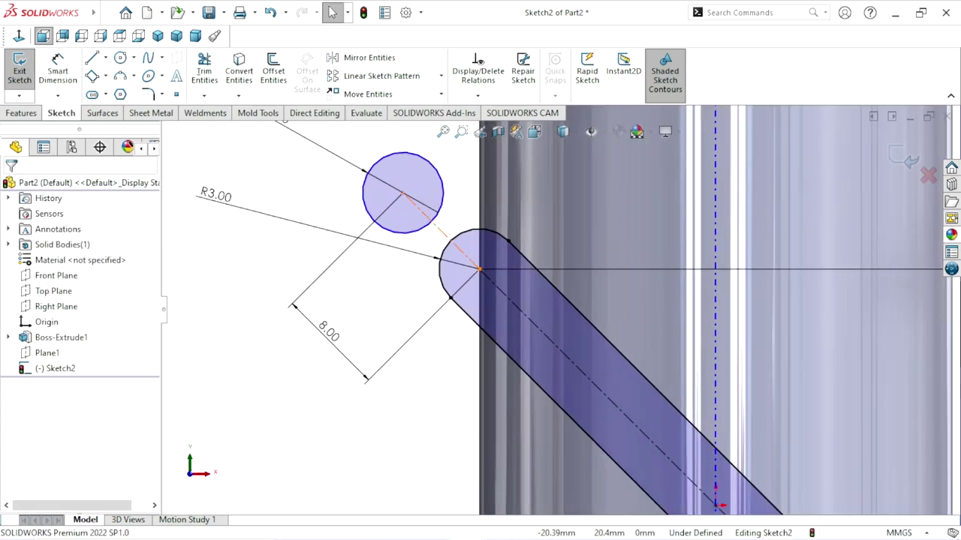
Make both construction centerlines equal length, so the lower circle also sits 8 mm out.
click(441, 231)
key(f)
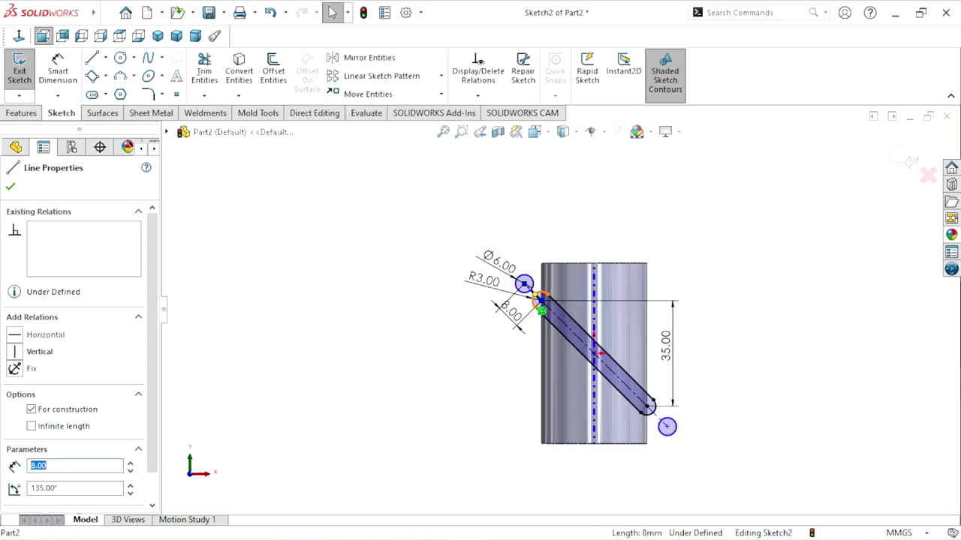
scroll(657, 416, down, 2)
scroll(657, 416, down, 3)
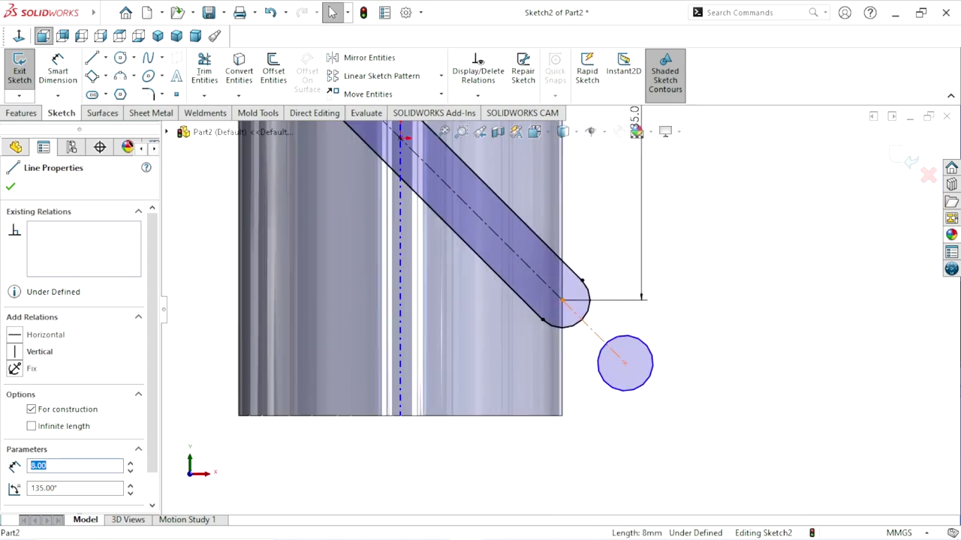
ctrl+click(537, 278)
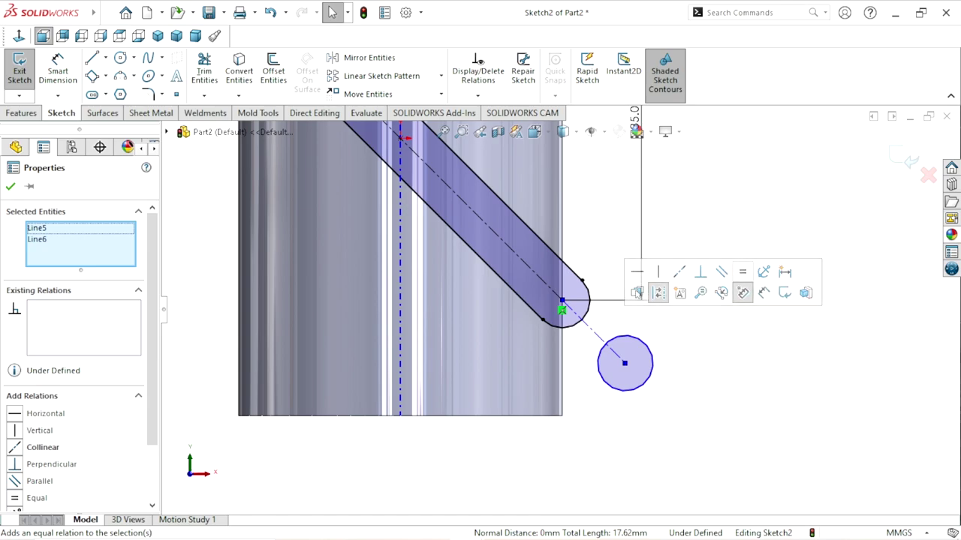
click(742, 292)
scroll(556, 300, up, 5)
scroll(477, 165, down, 2)
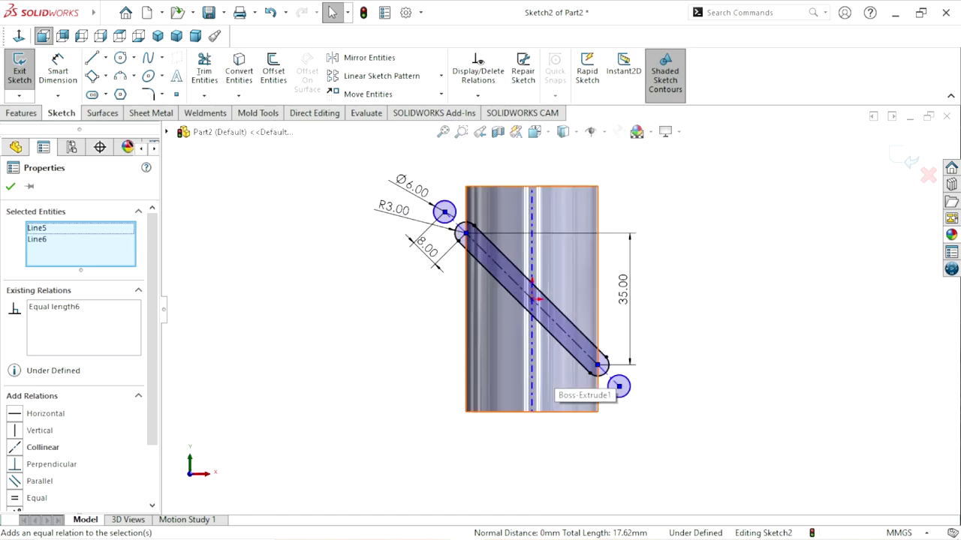
scroll(506, 306, down, 1)
key(Escape)
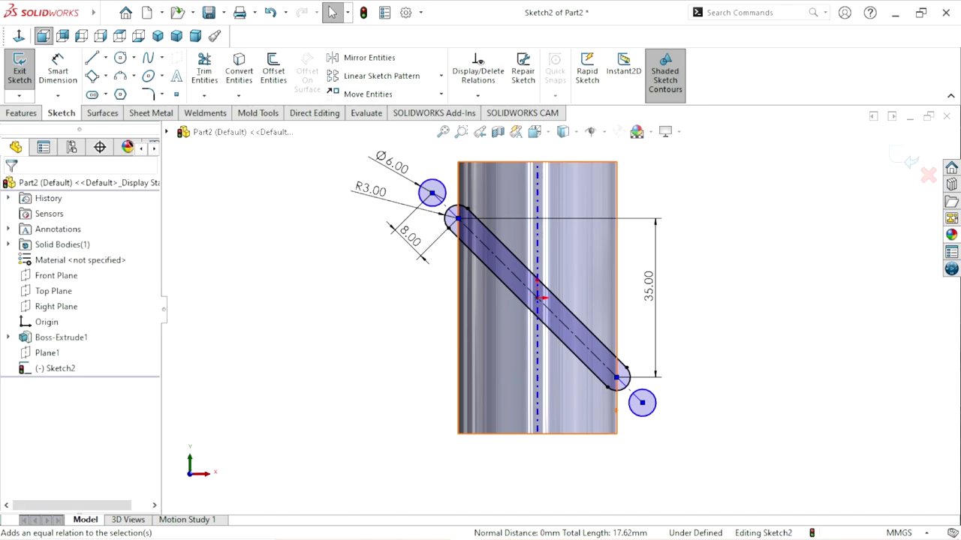
key(d)
scroll(650, 399, down, 3)
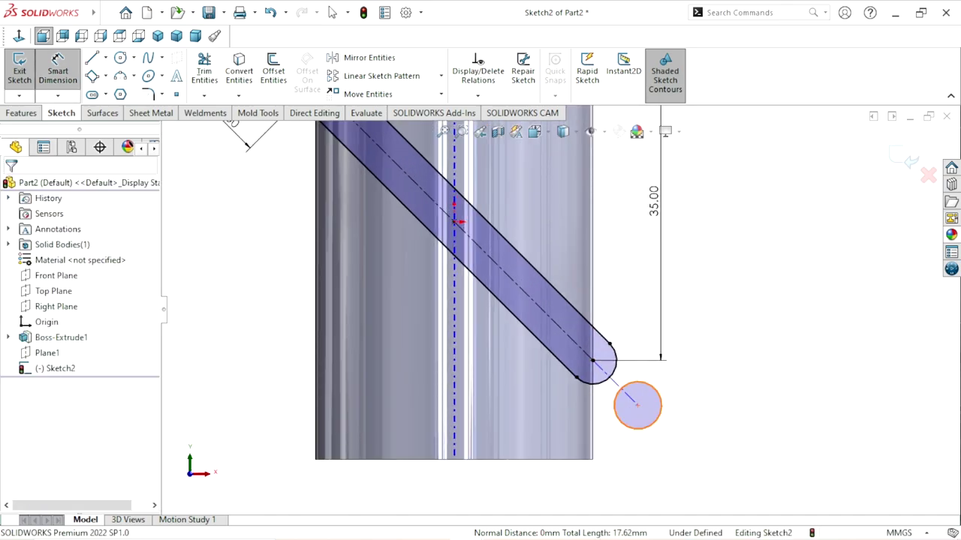
Dimension the lower circle with a driven Ø6.00 reference diameter.
click(659, 403)
click(700, 414)
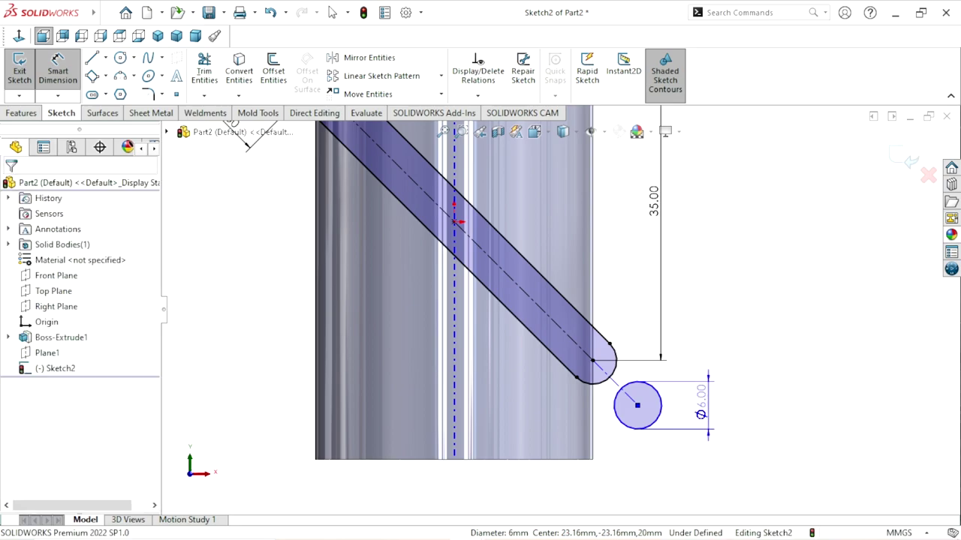
click(300, 105)
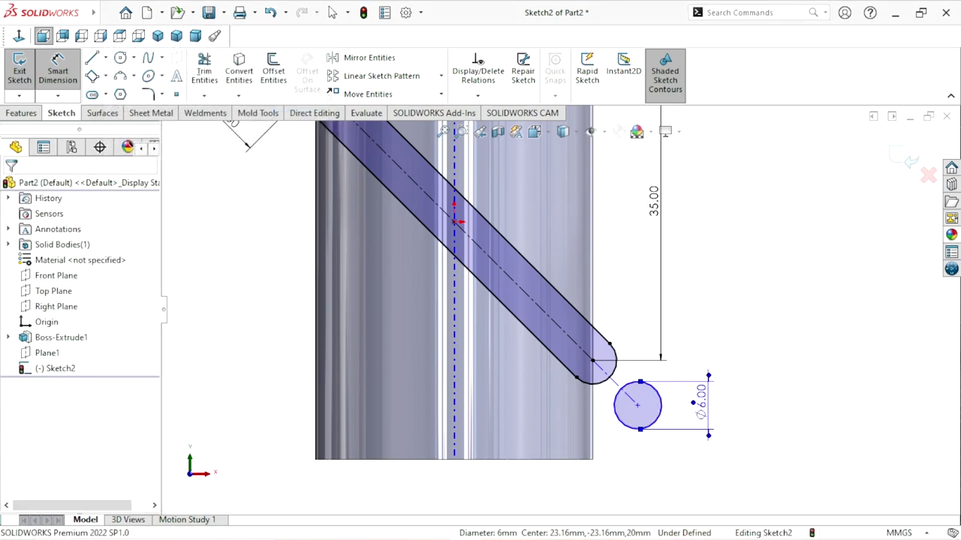
Add a driven 8.00 reference dimension from the lower construction line to the circle.
click(454, 225)
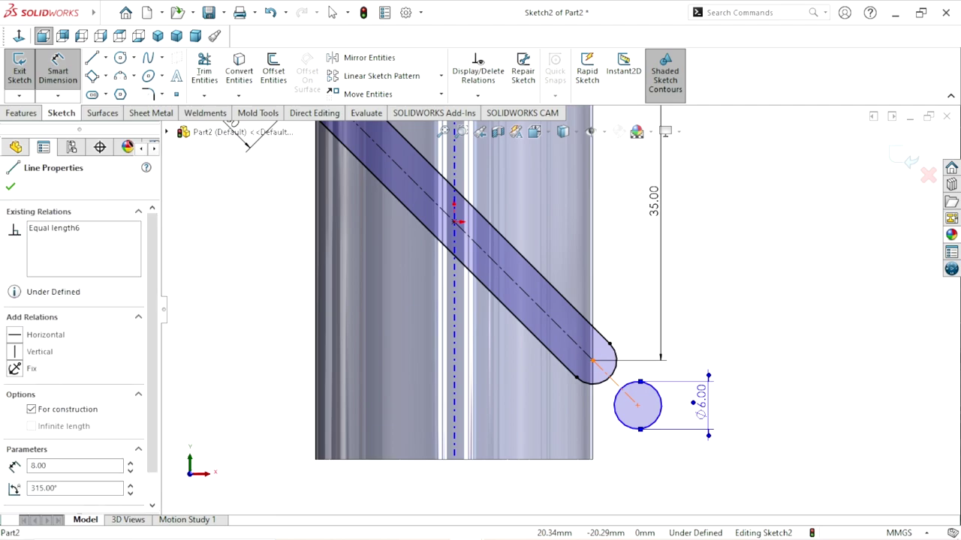
click(638, 403)
click(681, 328)
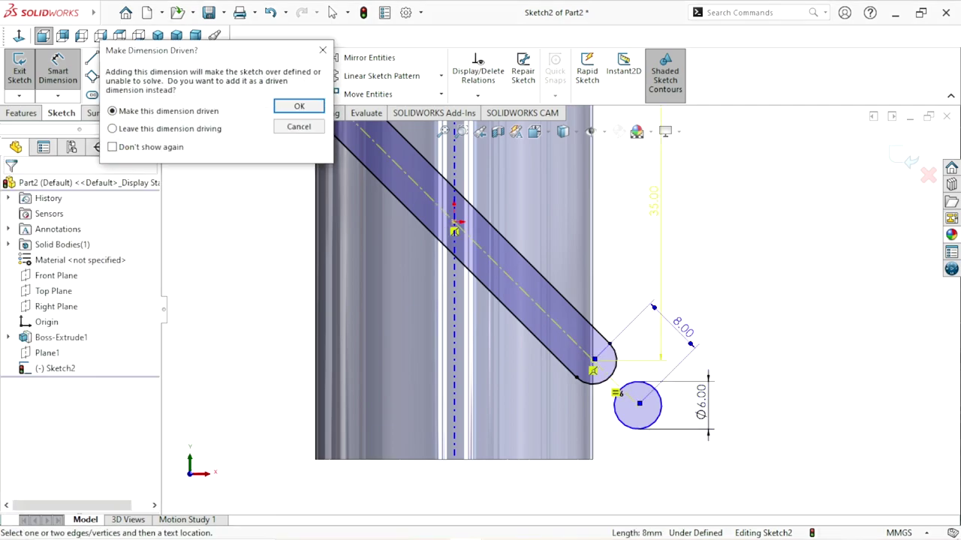
click(299, 106)
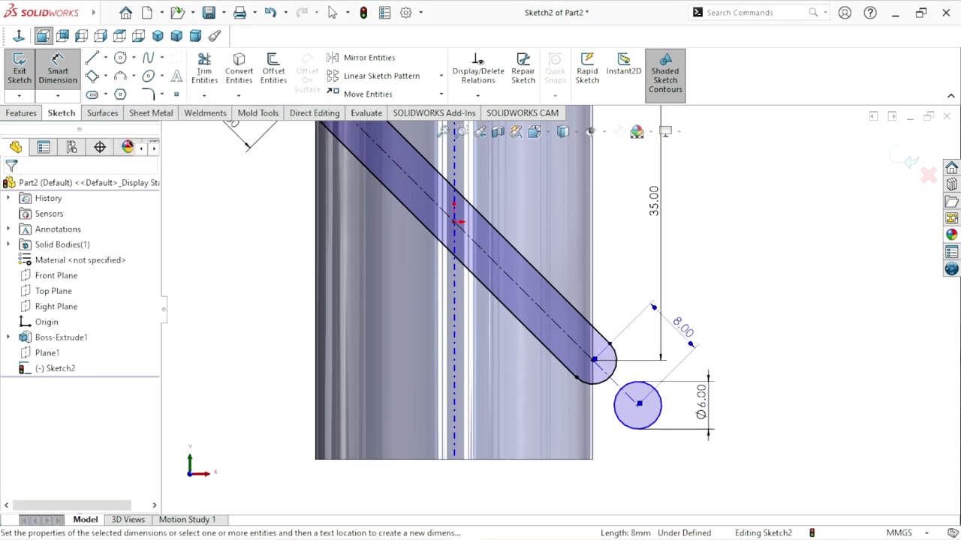
scroll(559, 300, up, 3)
scroll(533, 326, down, 1)
scroll(533, 325, down, 1)
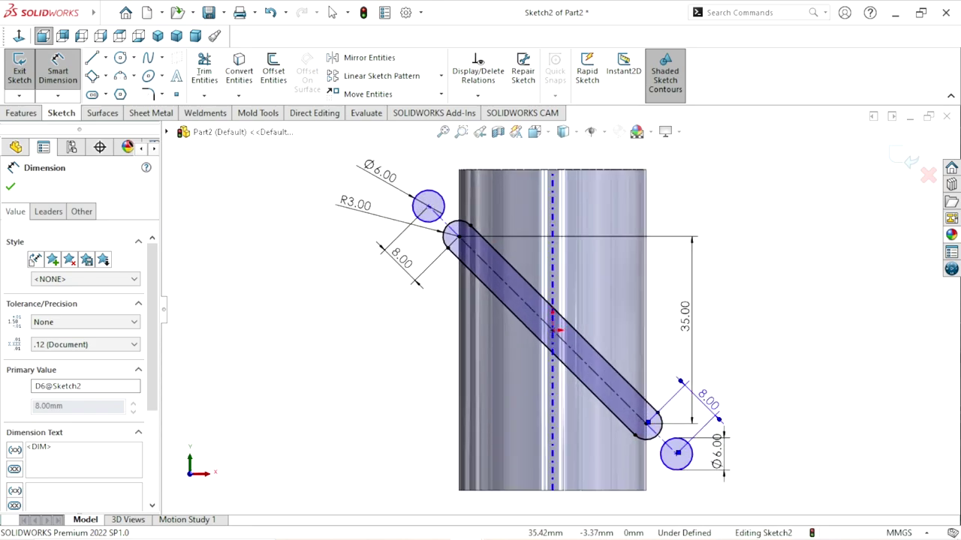
key(Escape)
scroll(559, 315, up, 1)
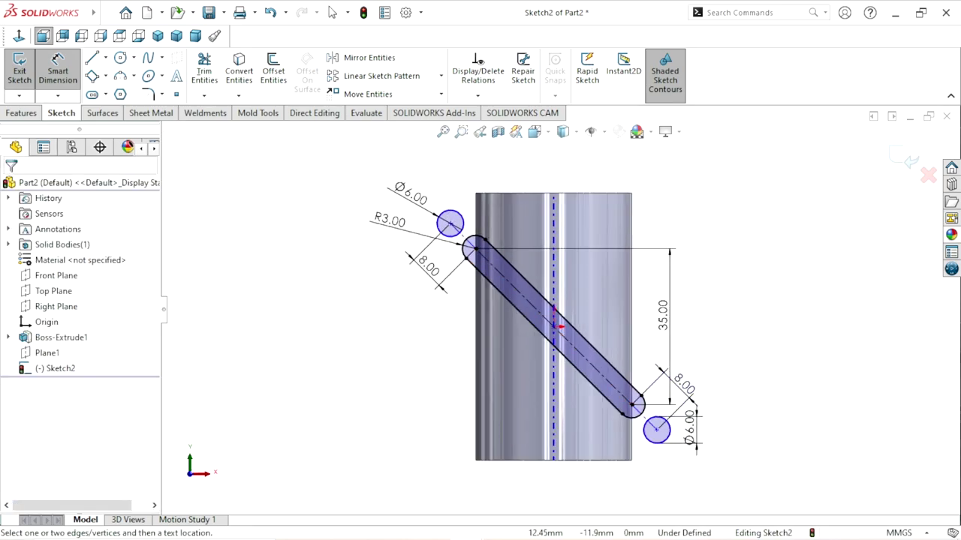
scroll(621, 403, down, 1)
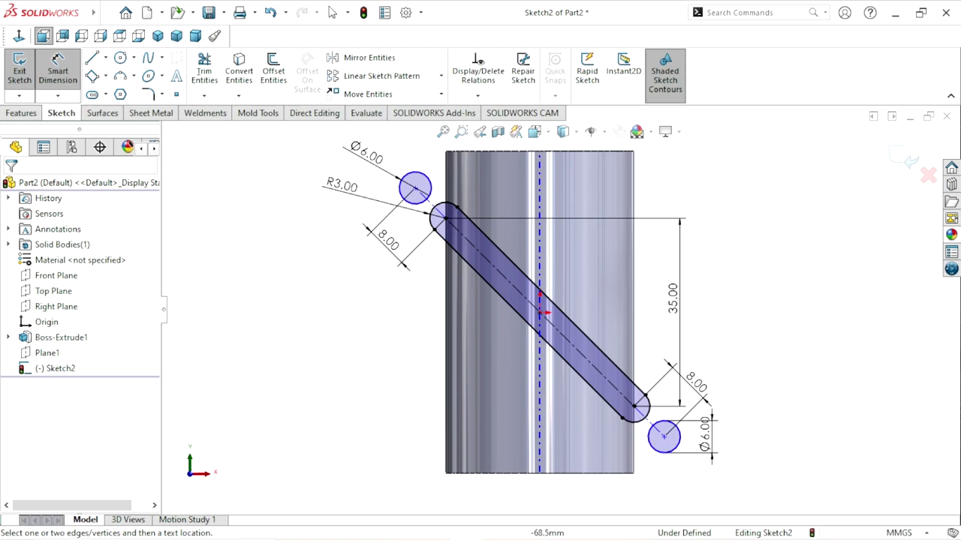
Run Fully Define Sketch's Calculate on Sketch2, then dismiss the under-defined result.
click(478, 95)
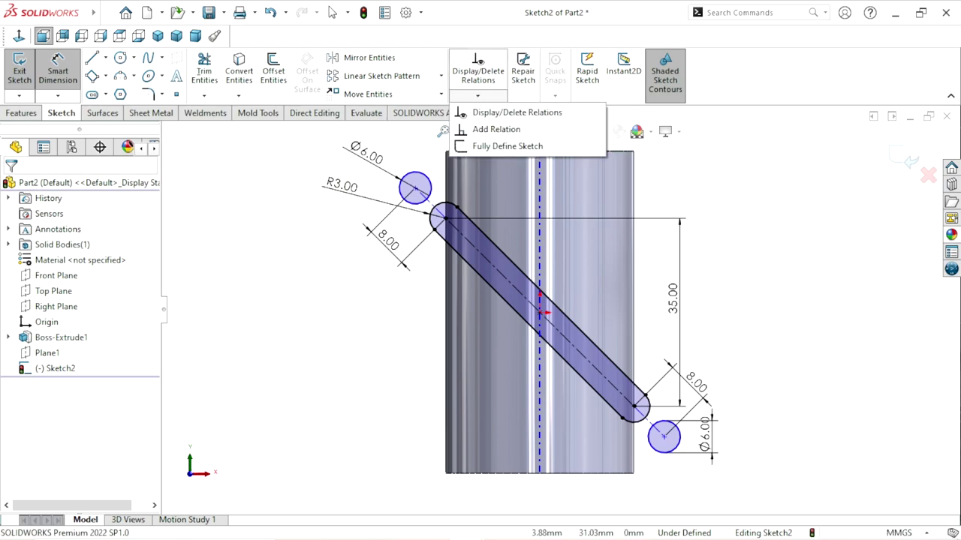
click(507, 147)
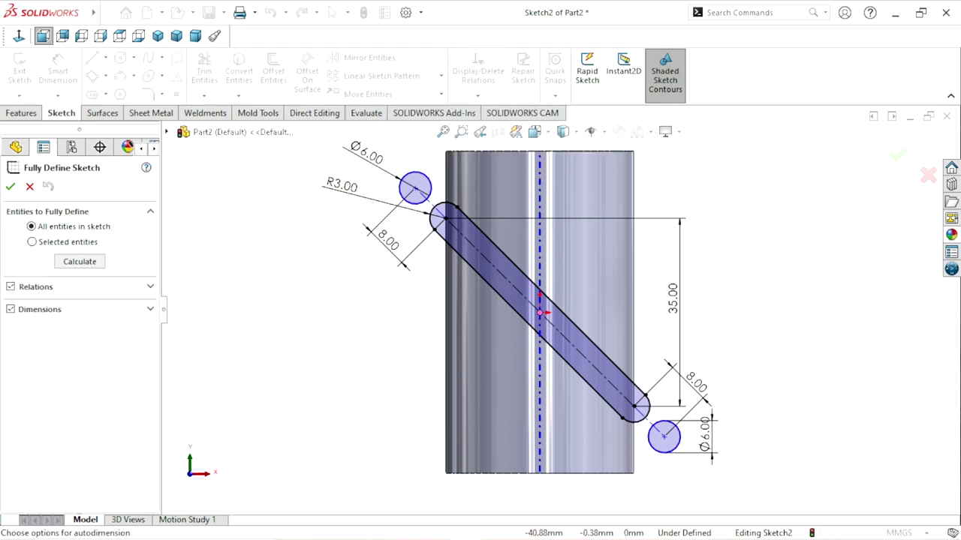
click(80, 261)
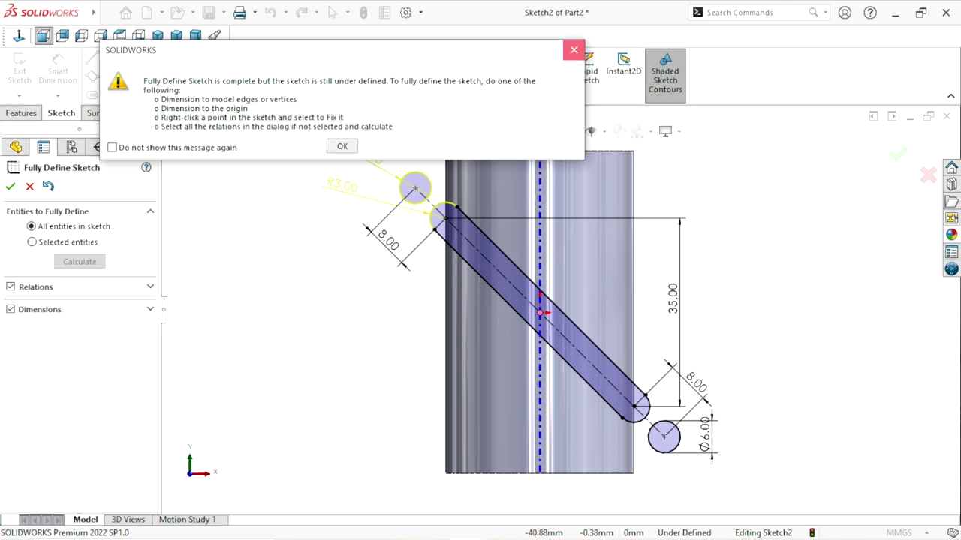
key(Return)
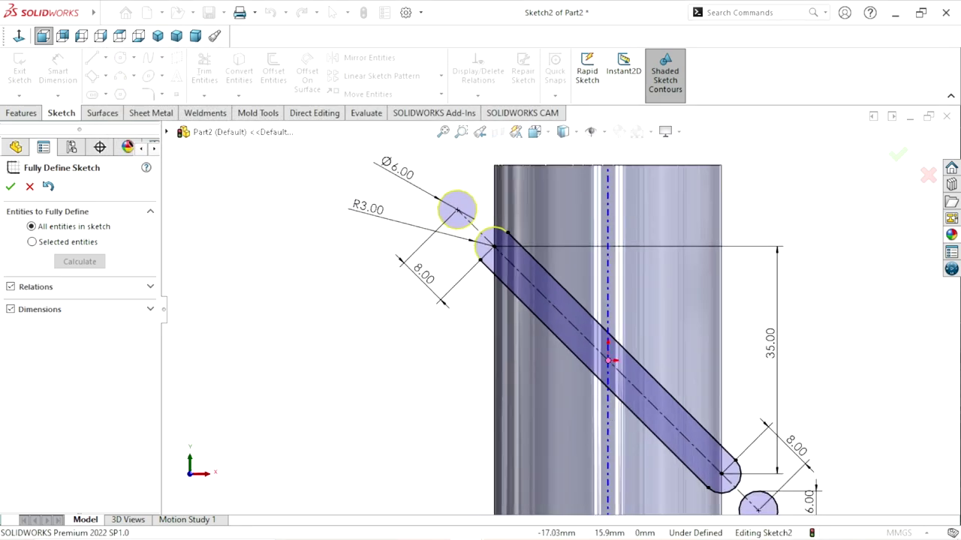
key(Return)
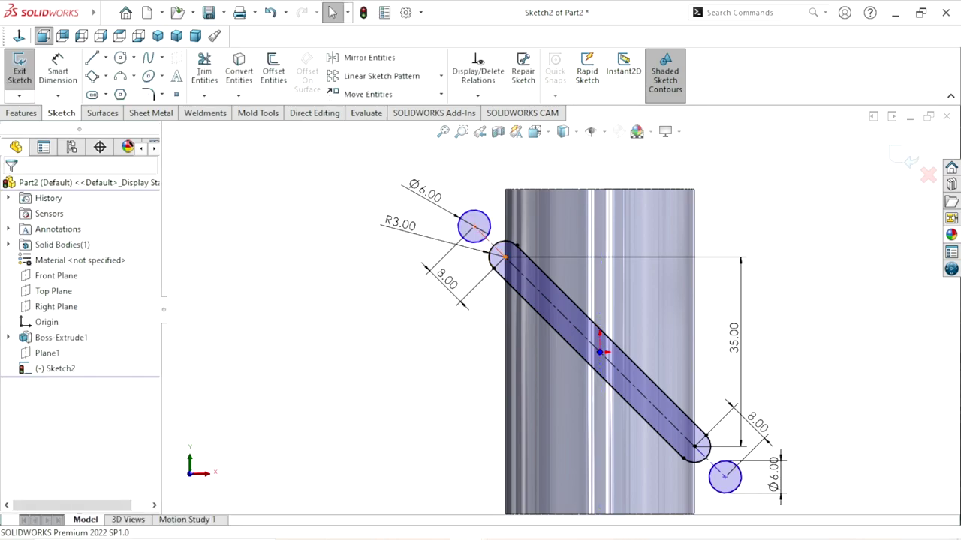
Make the first pair of slot side lines parallel.
click(580, 332)
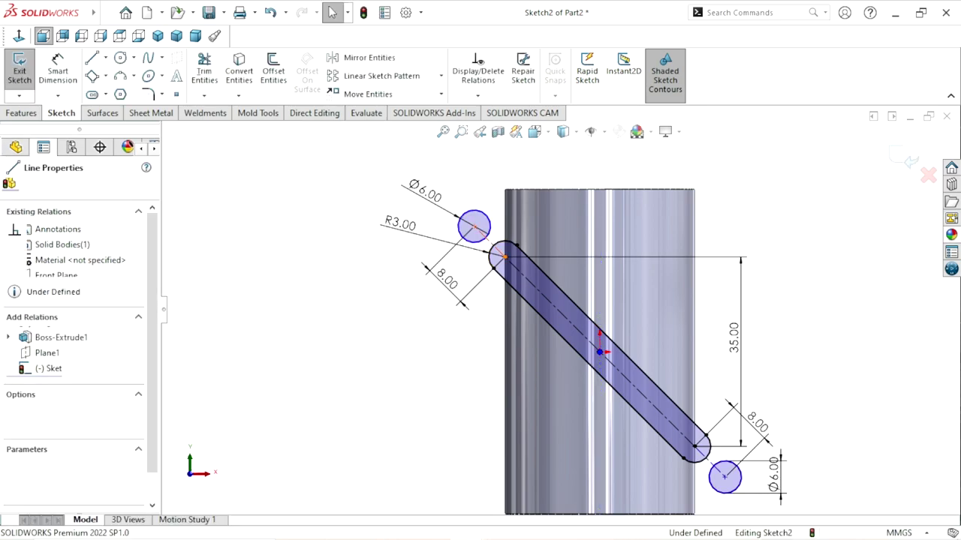
click(559, 289)
ctrl+click(540, 316)
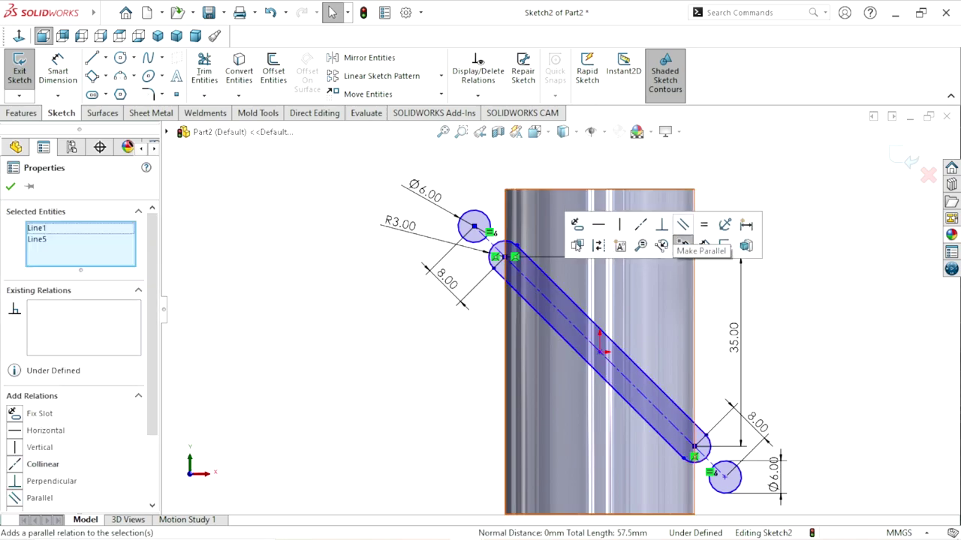
click(681, 245)
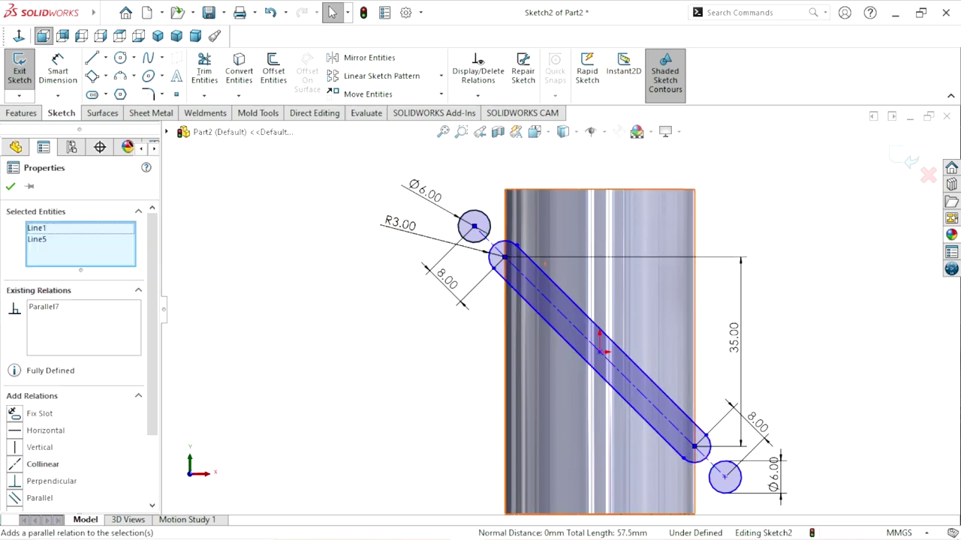
key(Escape)
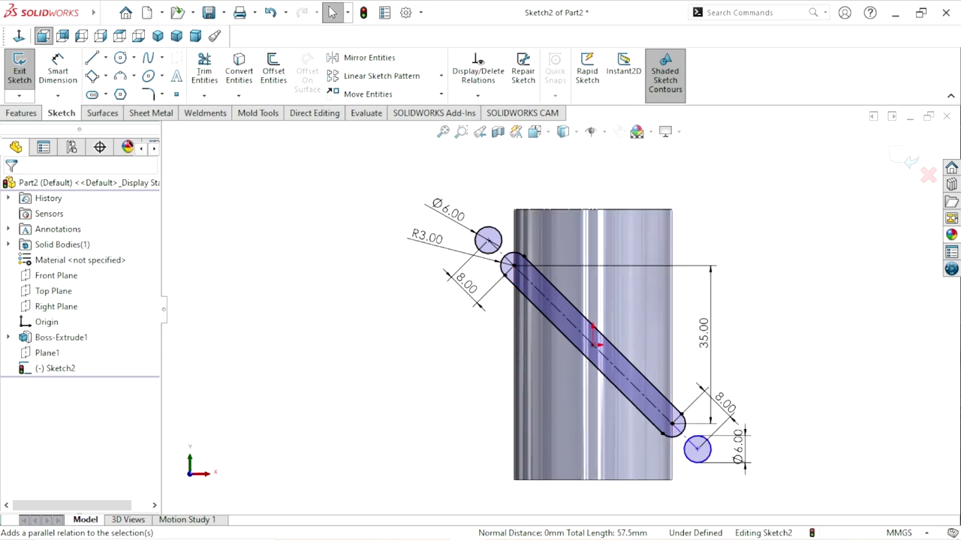
scroll(513, 307, up, 3)
scroll(690, 446, down, 3)
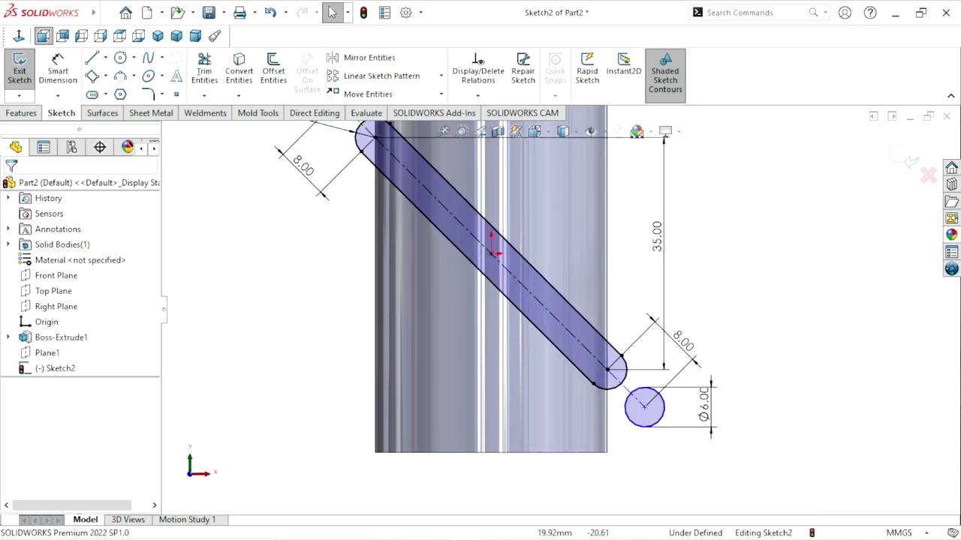
Make the construction line parallel to the slot centreline, fully defining Sketch2, and exit the sketch.
click(607, 373)
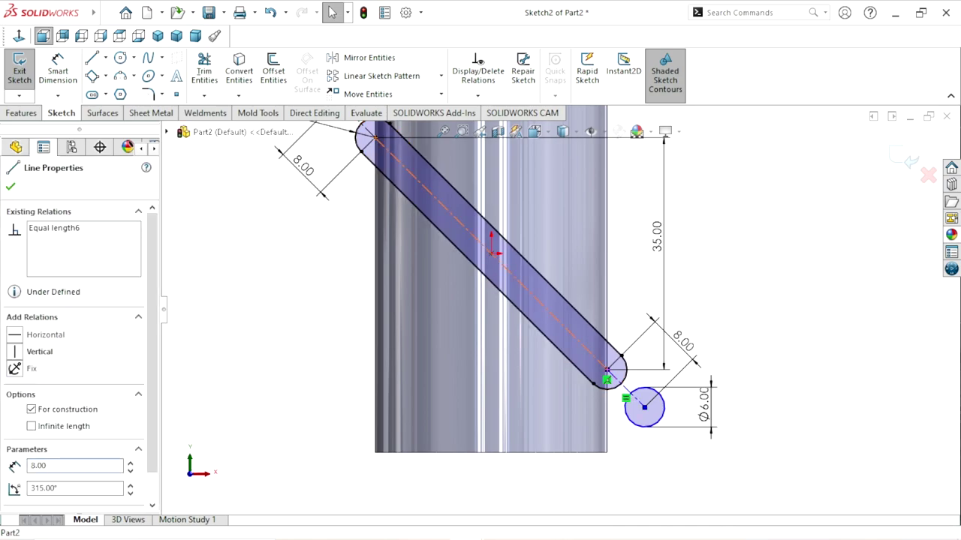
ctrl+click(607, 372)
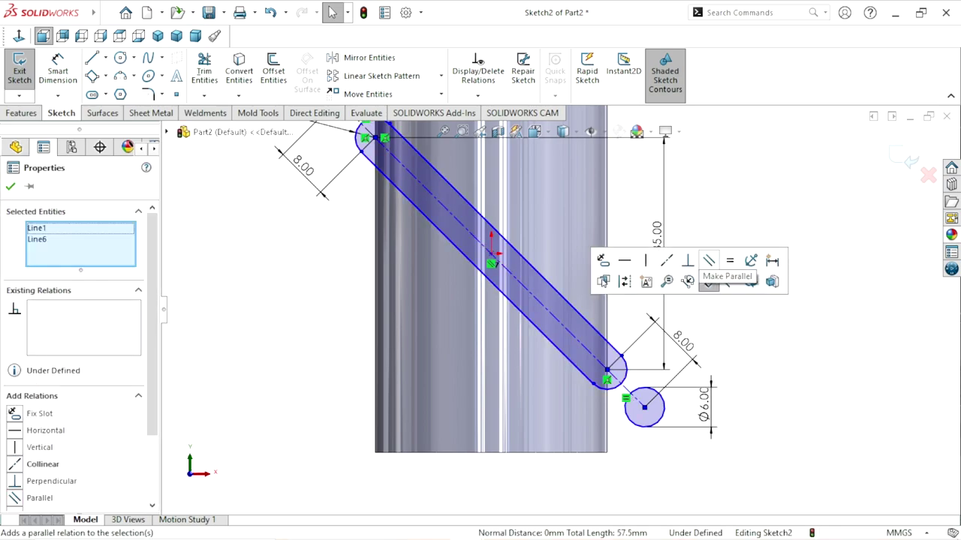
click(722, 272)
key(Escape)
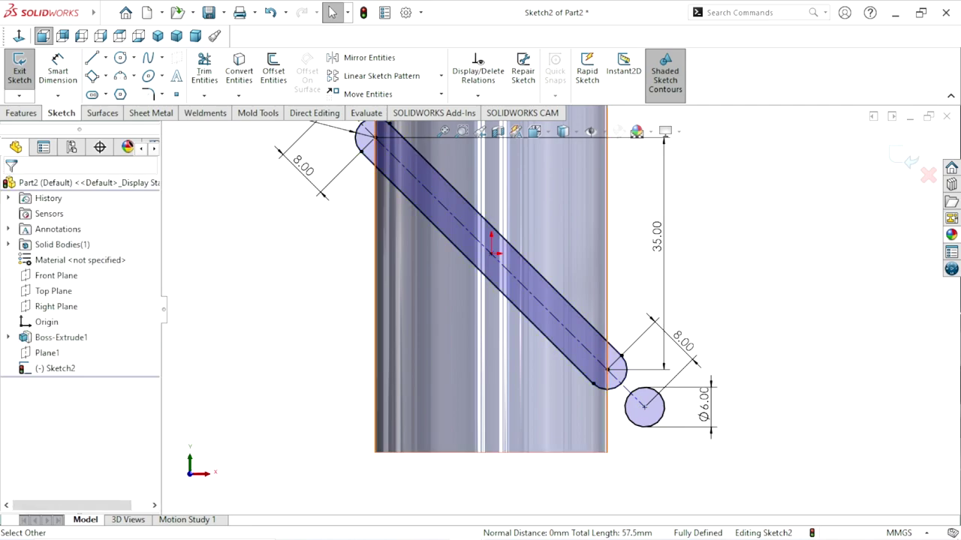
scroll(480, 364, up, 3)
scroll(481, 364, down, 1)
scroll(480, 364, down, 1)
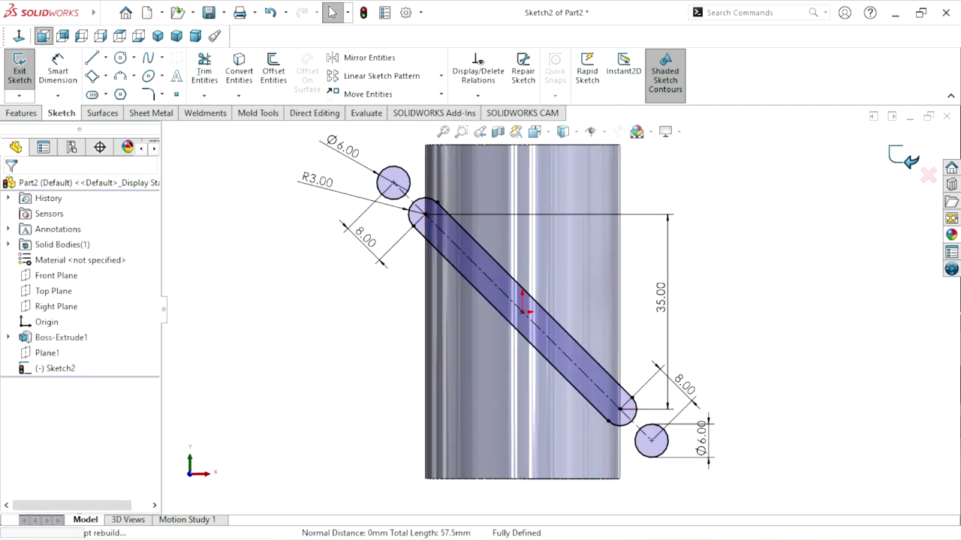
click(908, 160)
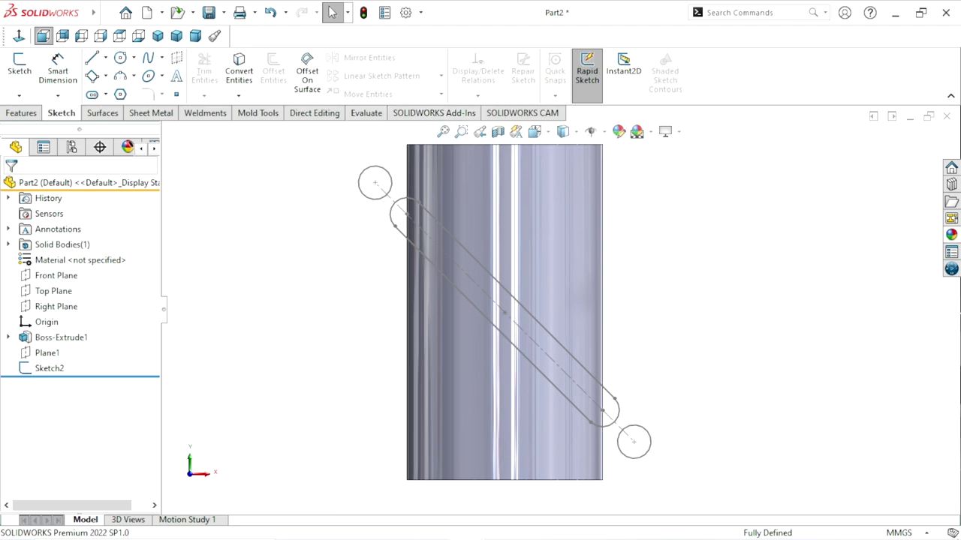
Wrap Sketch2 onto the cylinder's outer face as a cut, creating Wrap1.
click(21, 112)
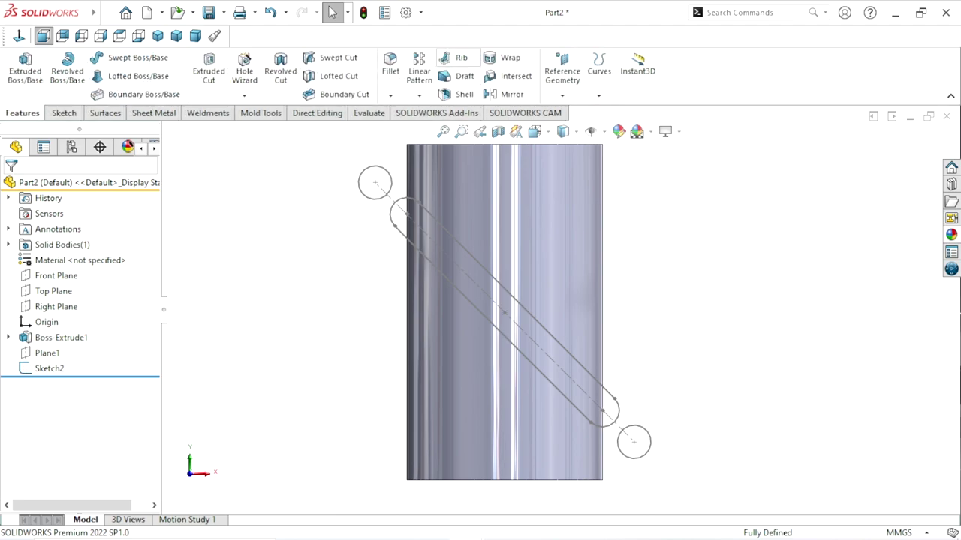
click(509, 58)
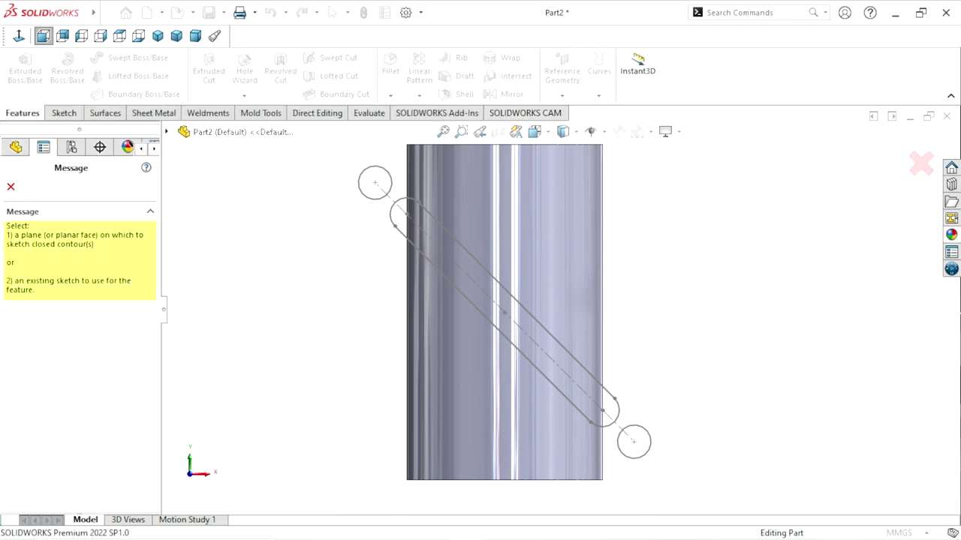
click(515, 301)
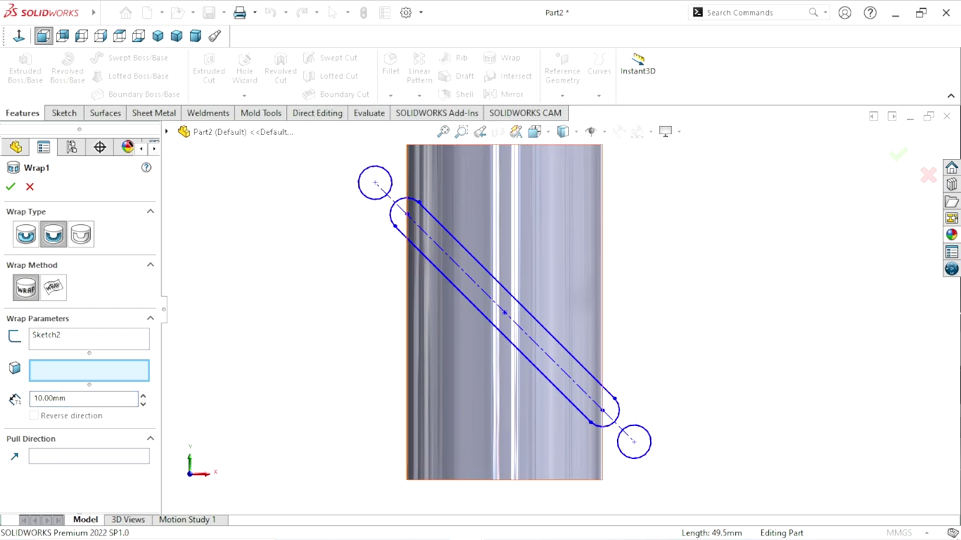
click(533, 229)
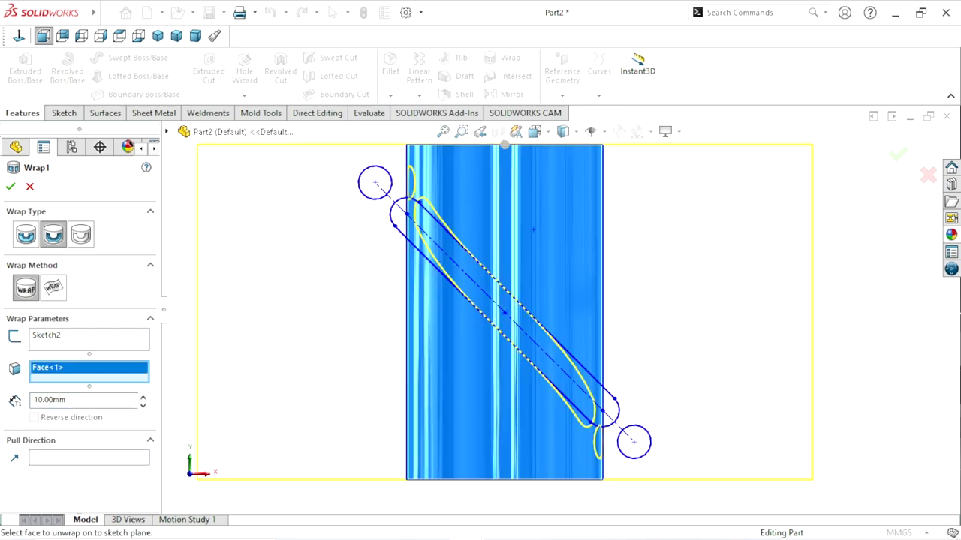
click(10, 186)
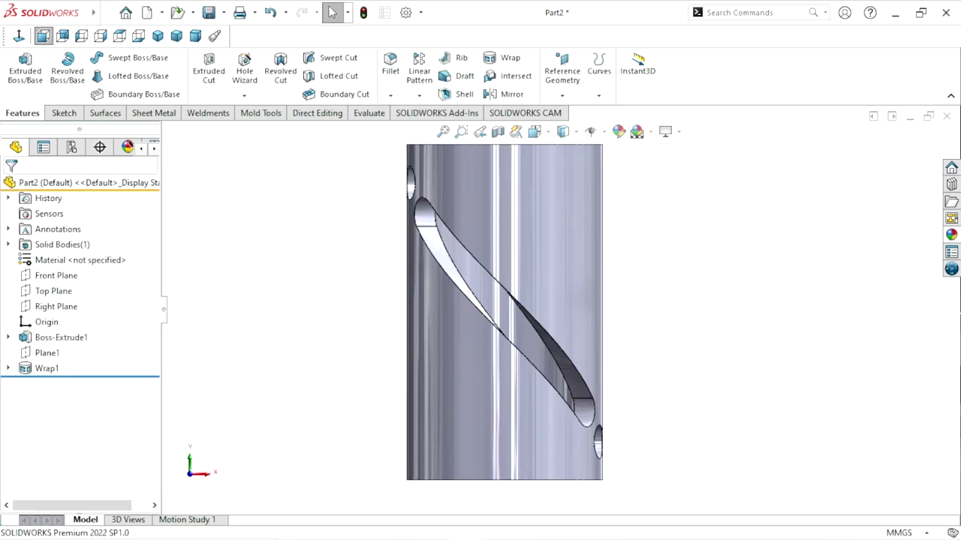
mouse_move(504, 311)
middle_down()
mouse_move(525, 331)
mouse_move(525, 391)
middle_up()
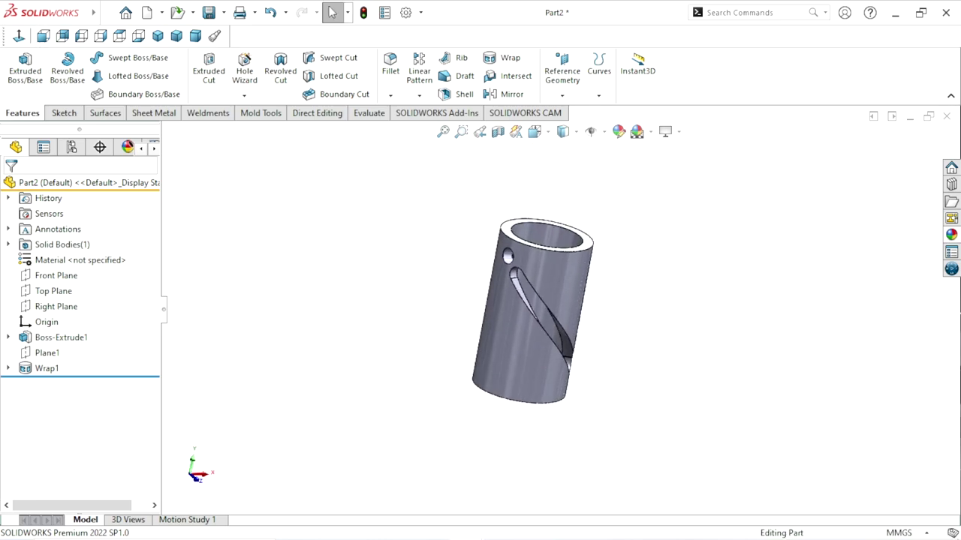
Circular-pattern Wrap1 into 8 equally spaced instances around the cylinder face.
click(419, 95)
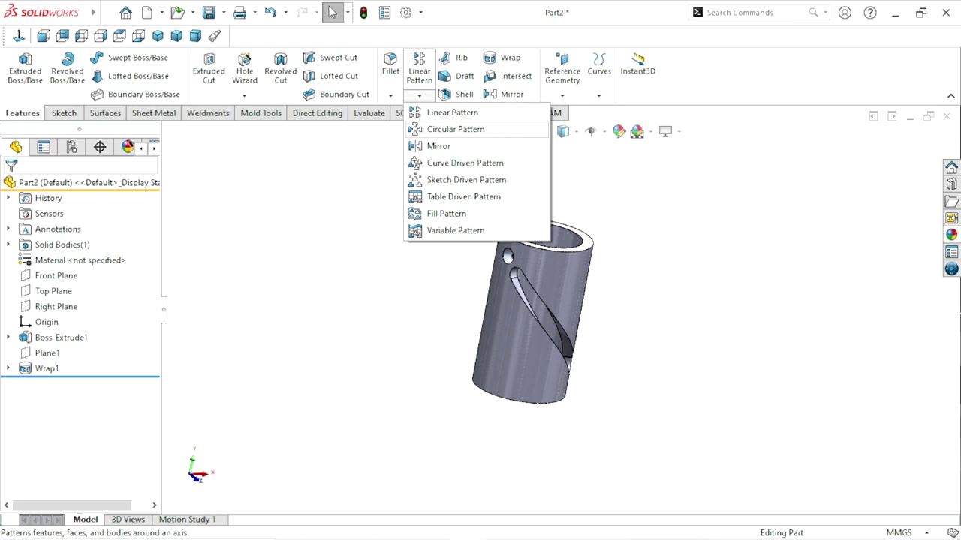
click(442, 127)
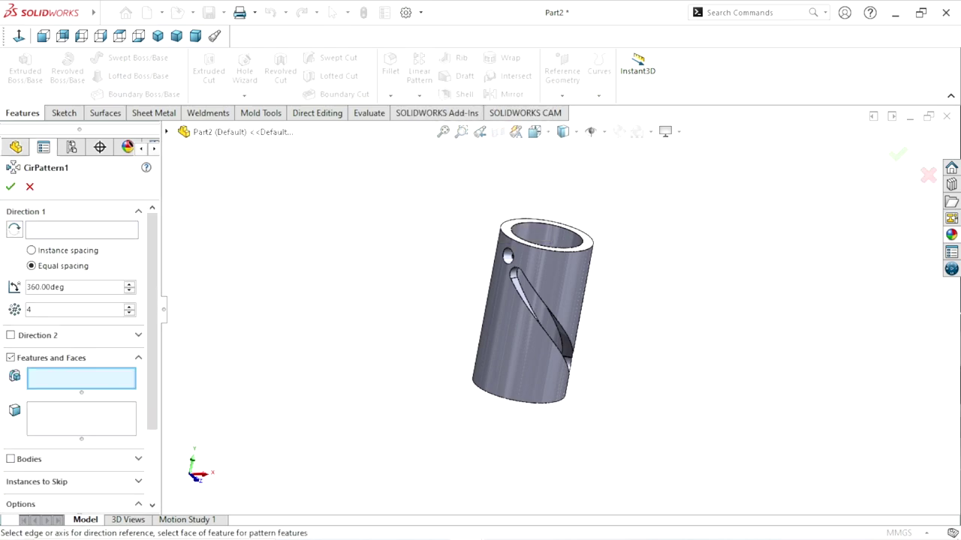
click(81, 230)
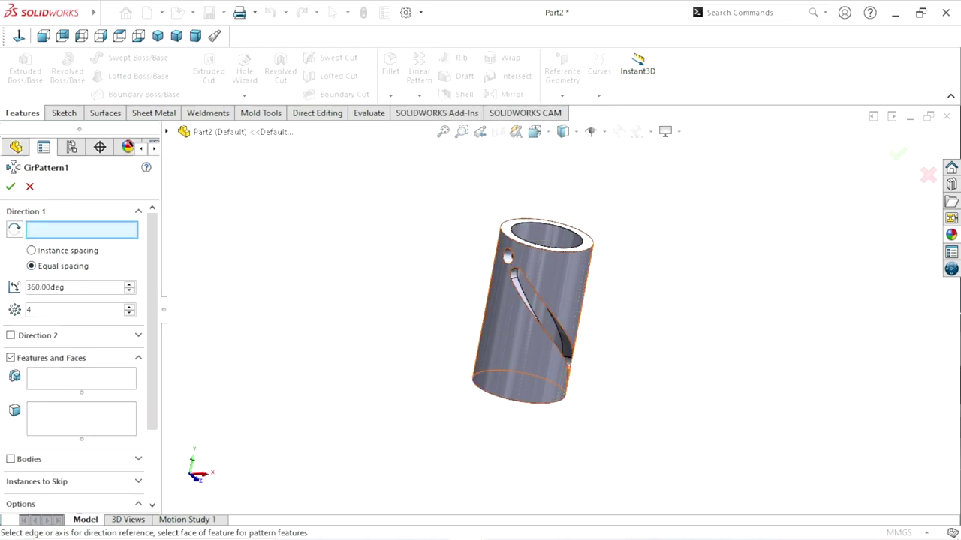
click(491, 316)
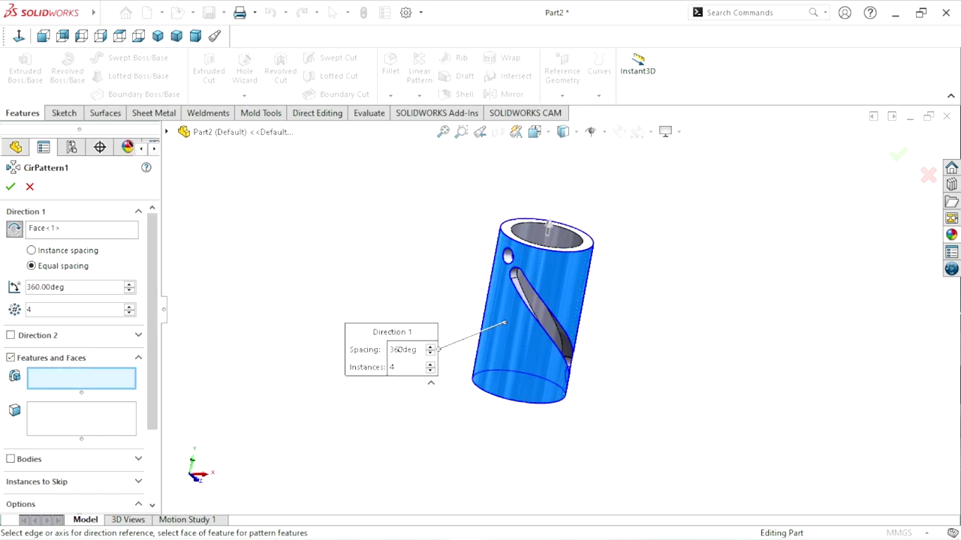
click(166, 131)
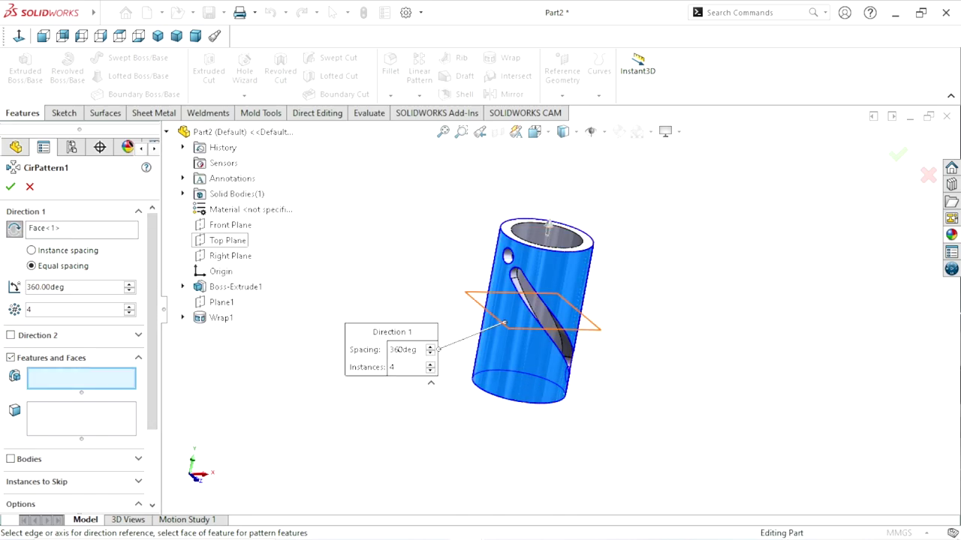
click(222, 318)
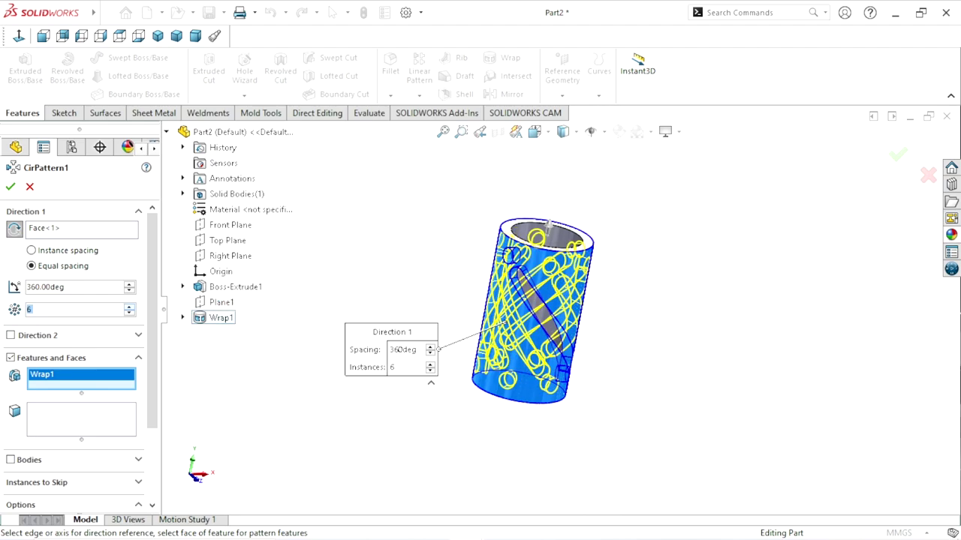
text(8)
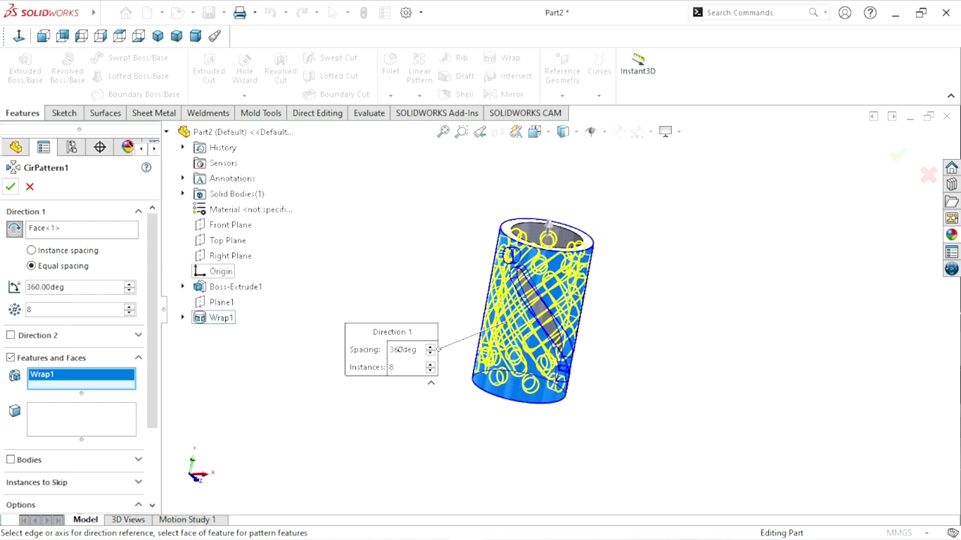
key(Return)
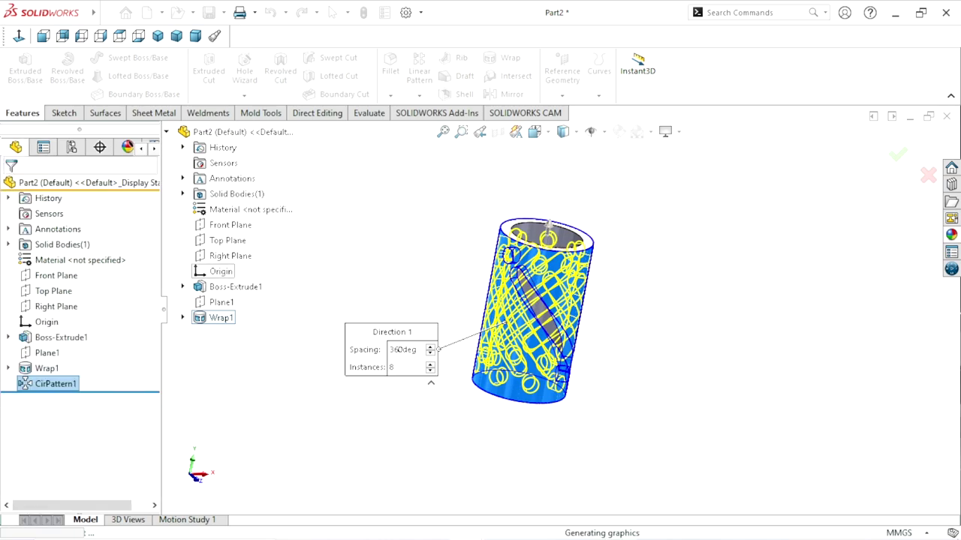
scroll(583, 333, down, 3)
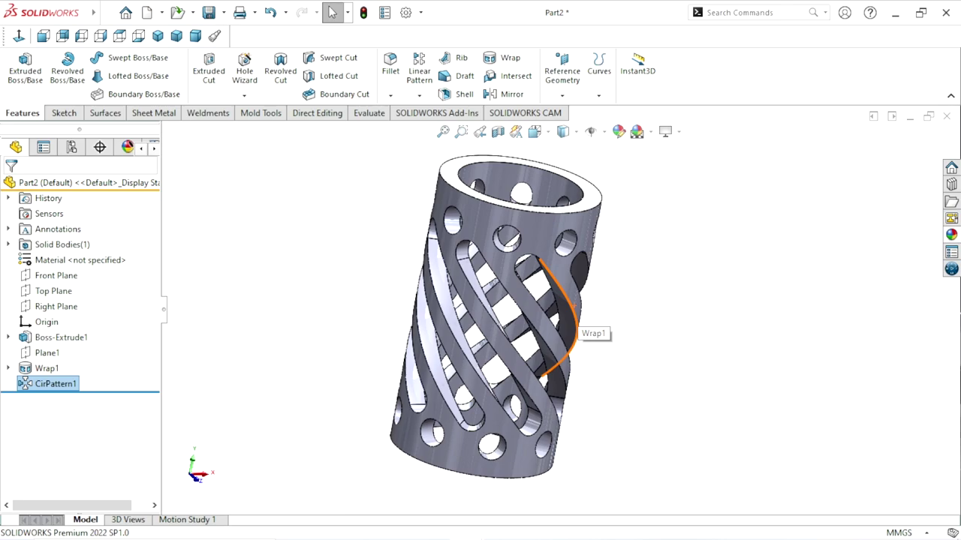
scroll(582, 334, down, 3)
middle_drag(582, 334, 481, 330)
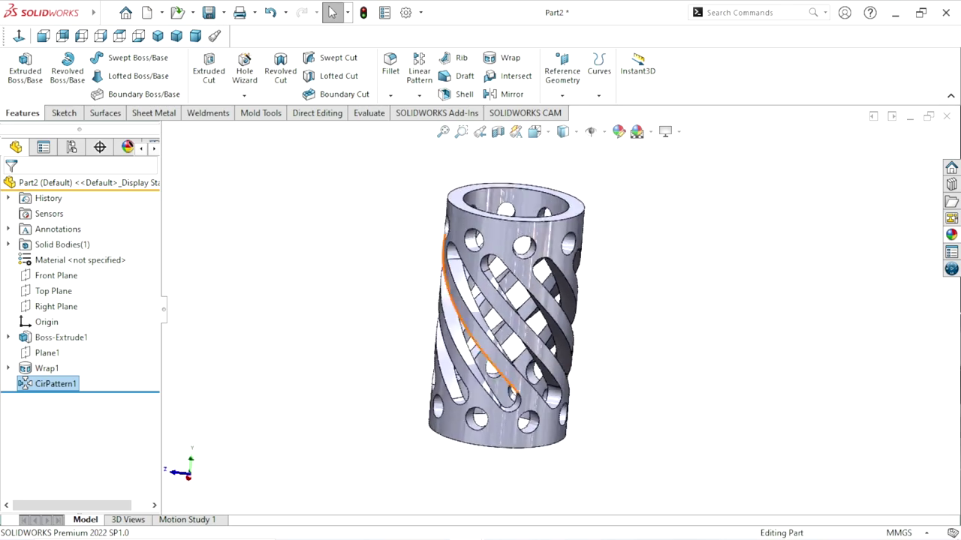
click(950, 234)
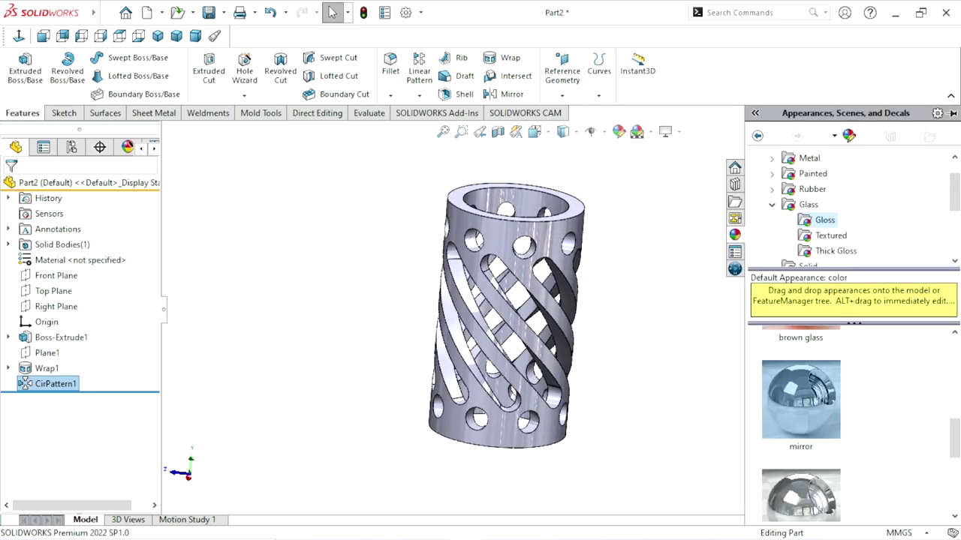
click(771, 204)
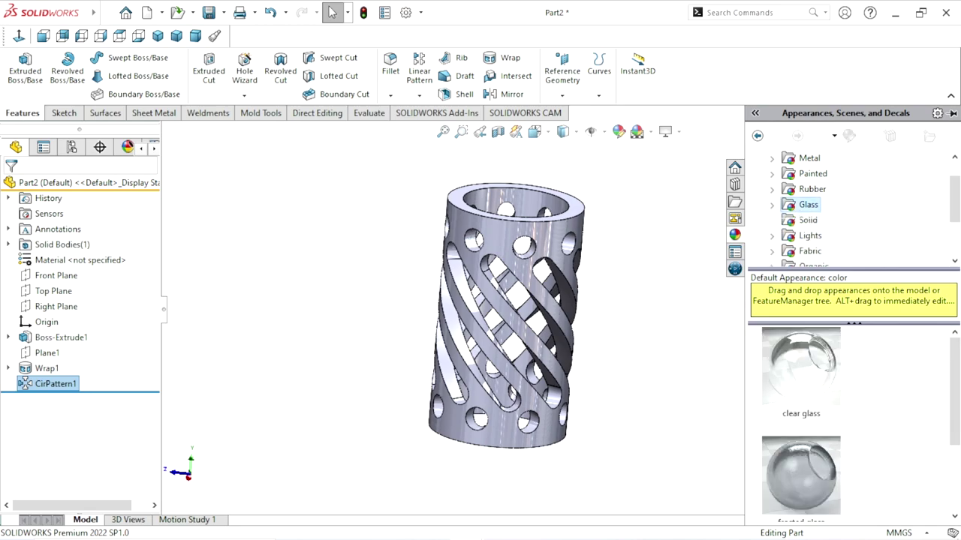
click(772, 204)
click(824, 219)
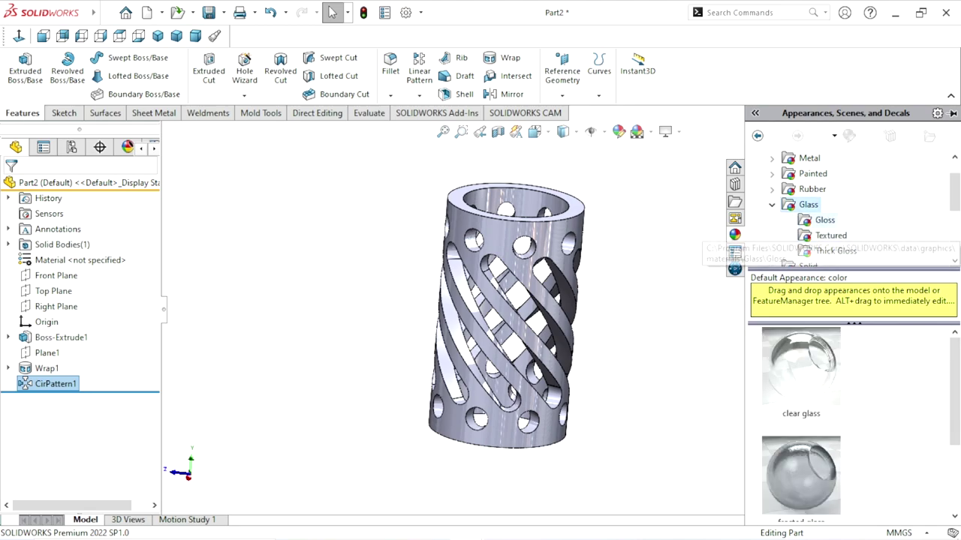
scroll(801, 424, down, 3)
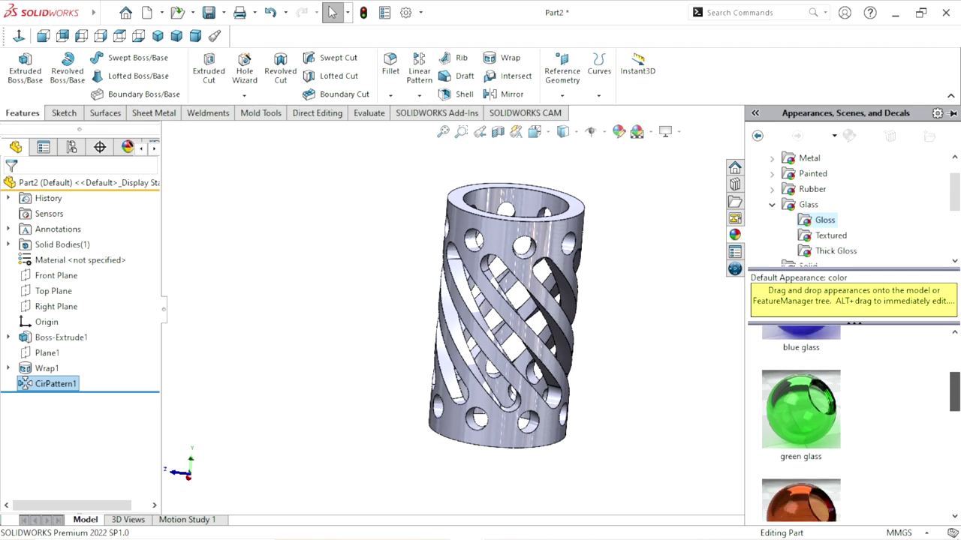
scroll(800, 424, down, 3)
scroll(801, 424, down, 3)
scroll(801, 424, up, 3)
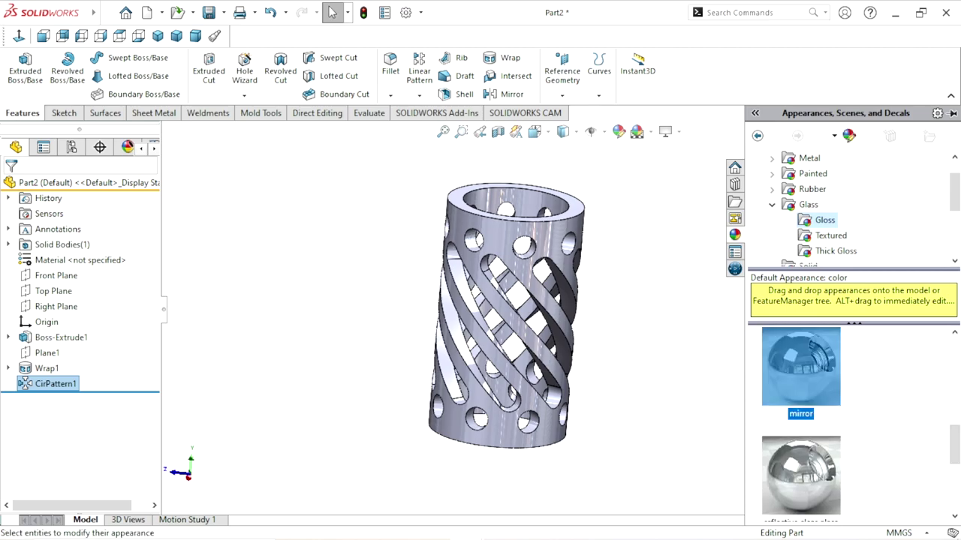
middle_drag(510, 315, 548, 300)
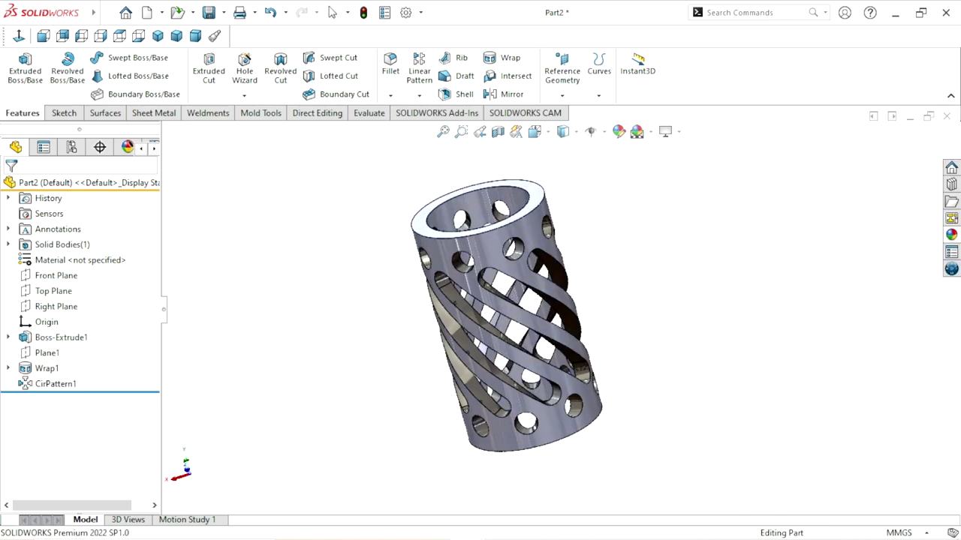
click(665, 131)
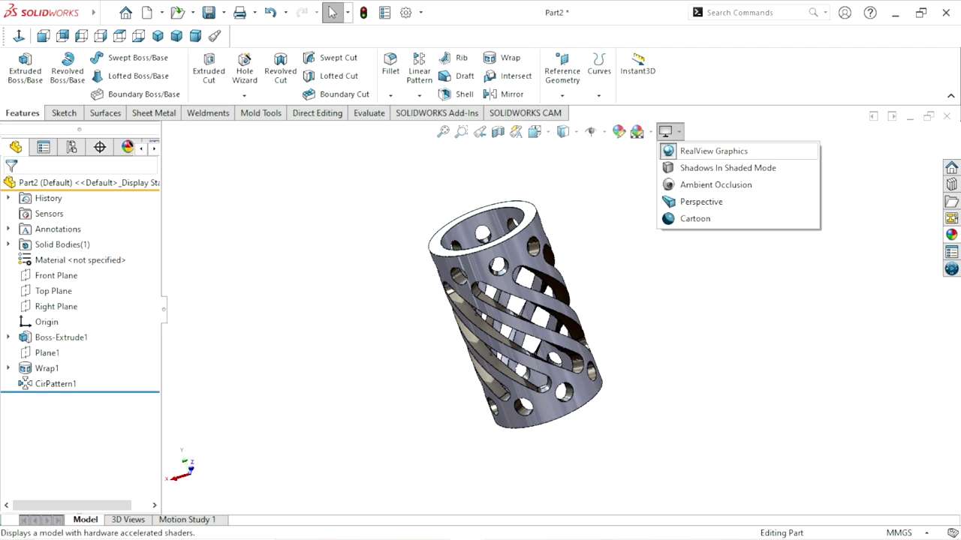
scroll(574, 256, down, 3)
key(Up)
key(Up)
key(Up)
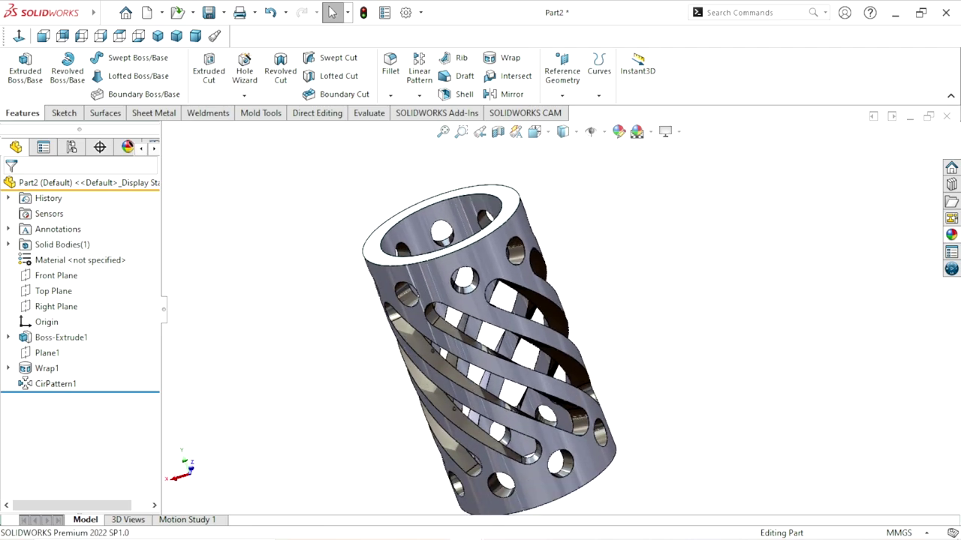
key(Up)
key(Up)
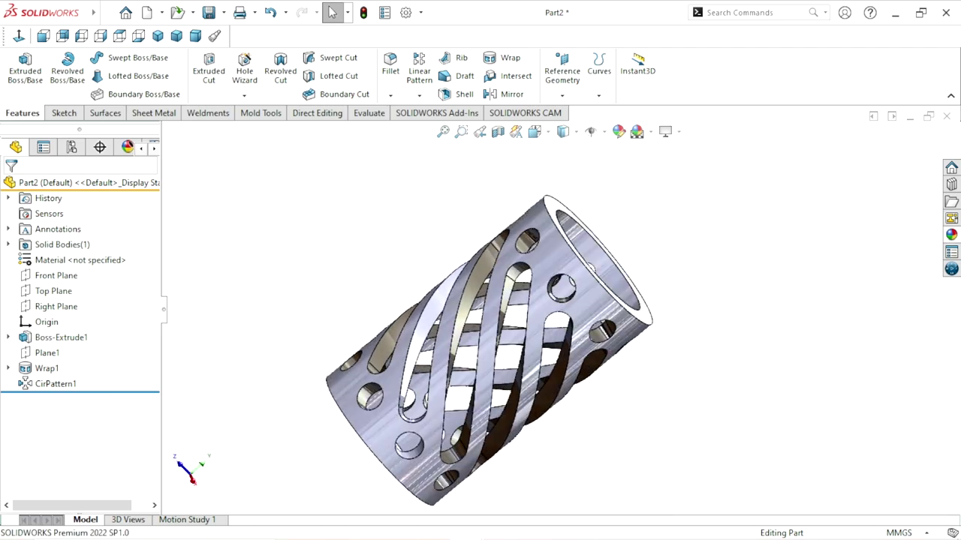
key(Up)
Apply the Glass > Gloss 'mirror' appearance to the tube and rotate to inspect it.
click(951, 234)
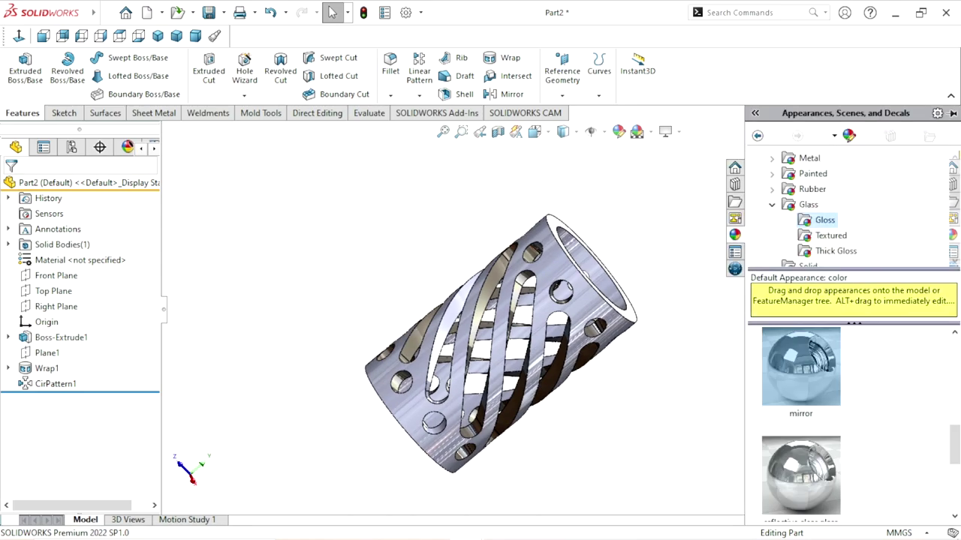
double_click(801, 367)
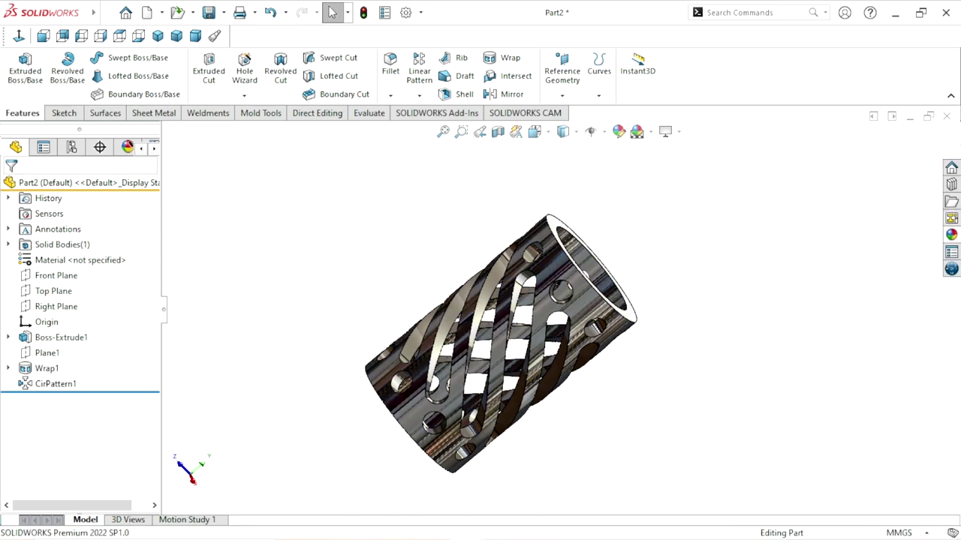
key(Up)
key(Up)
key(Up)
key(Up)
key(Up)
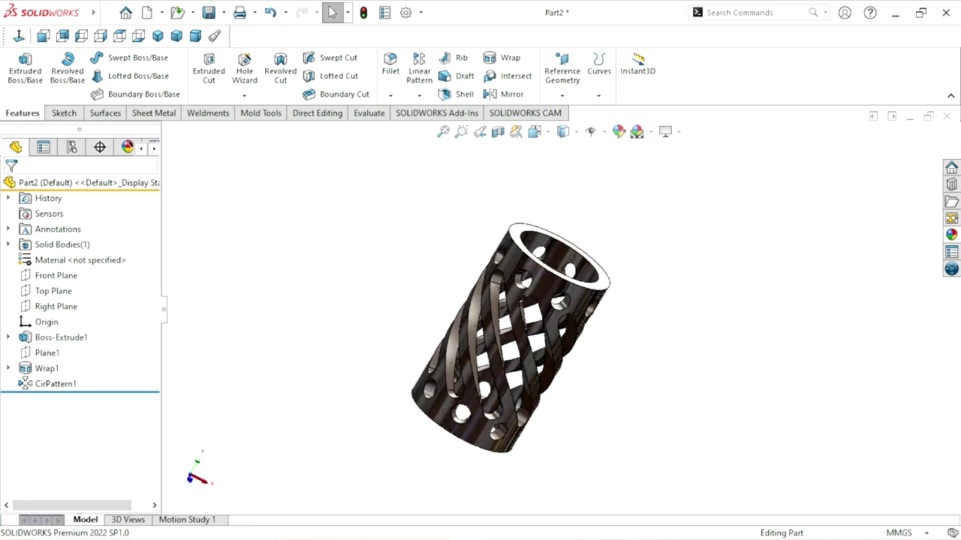
key(Up)
key(Up)
key(Up)
key(Up)
key(Up)
key(Up)
key(shift+z)
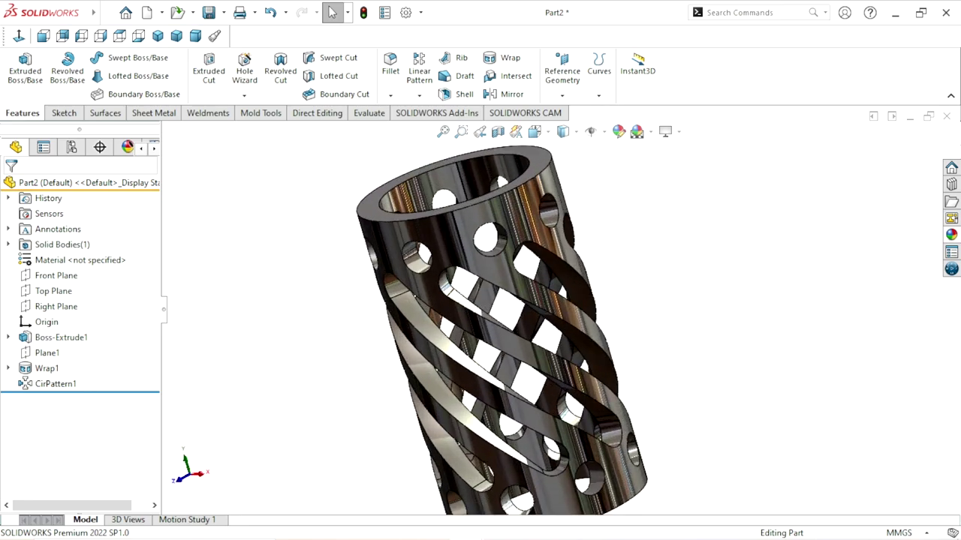
key(z)
key(f)
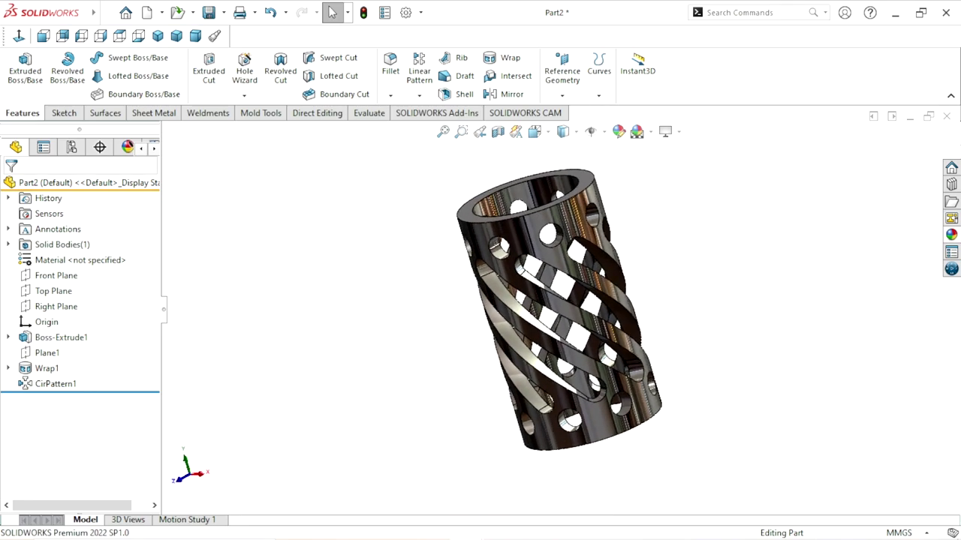
key(Up)
key(Up)
key(Up)
key(Up)
key(Up)
key(Up)
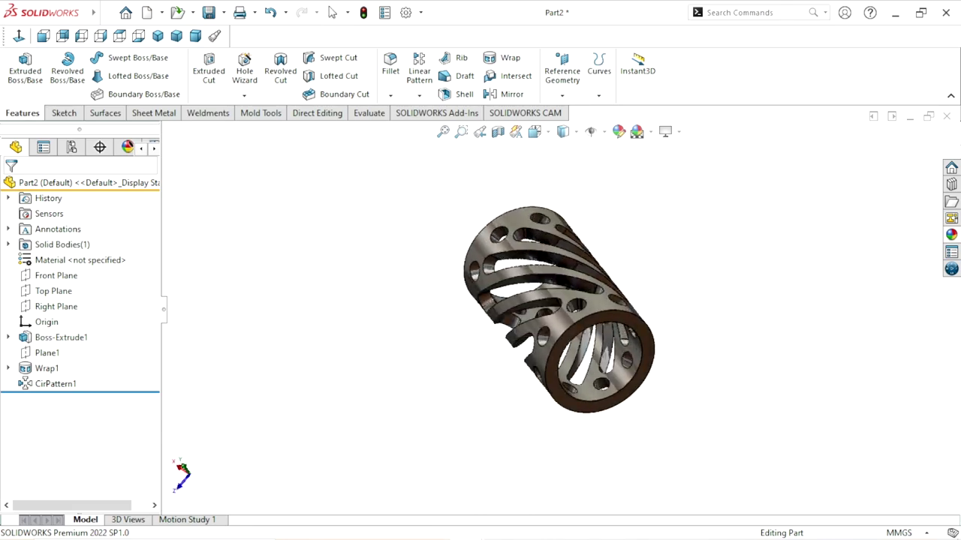
key(Up)
key(Up)
key(Up)
key(Up)
key(alt+Right)
key(alt+Right)
key(alt+Right)
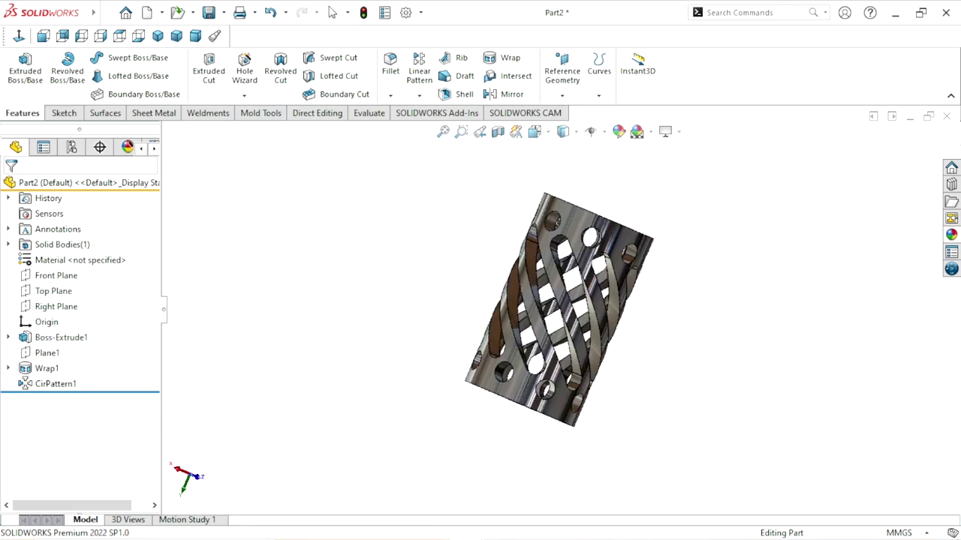
click(158, 36)
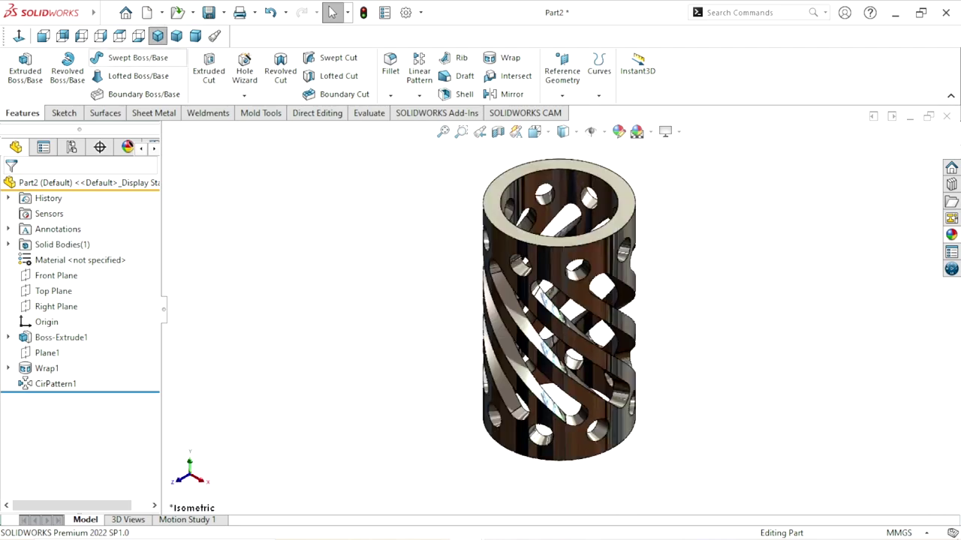
key(ctrl+1)
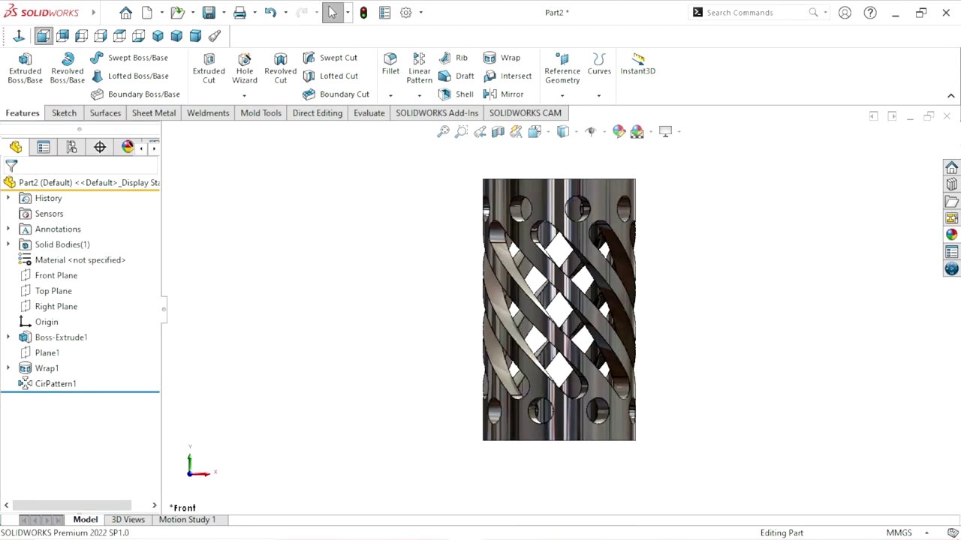
key(Right)
key(Right)
key(Right)
key(Right)
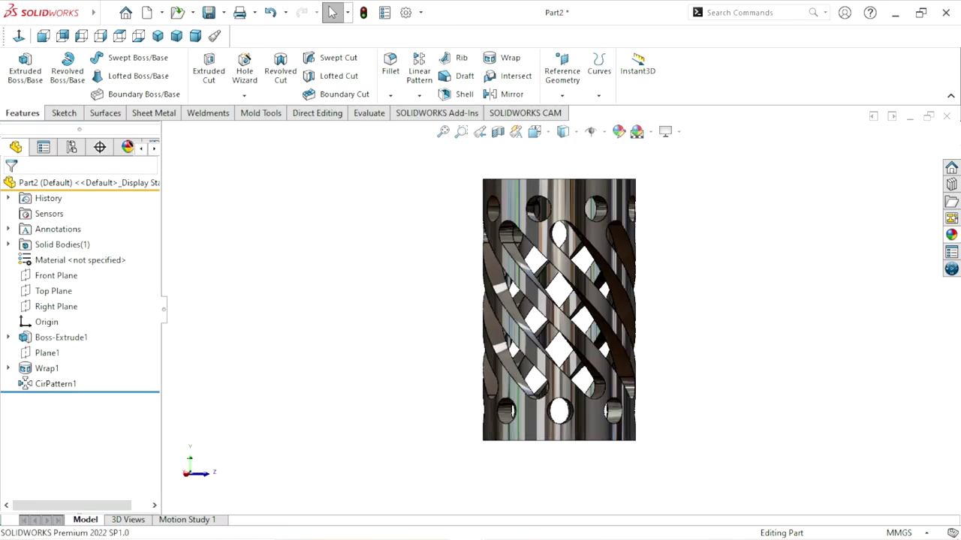
key(Right)
key(Right)
key(Right)
key(Right)
key(Right)
key(Right)
key(Right)
key(Right)
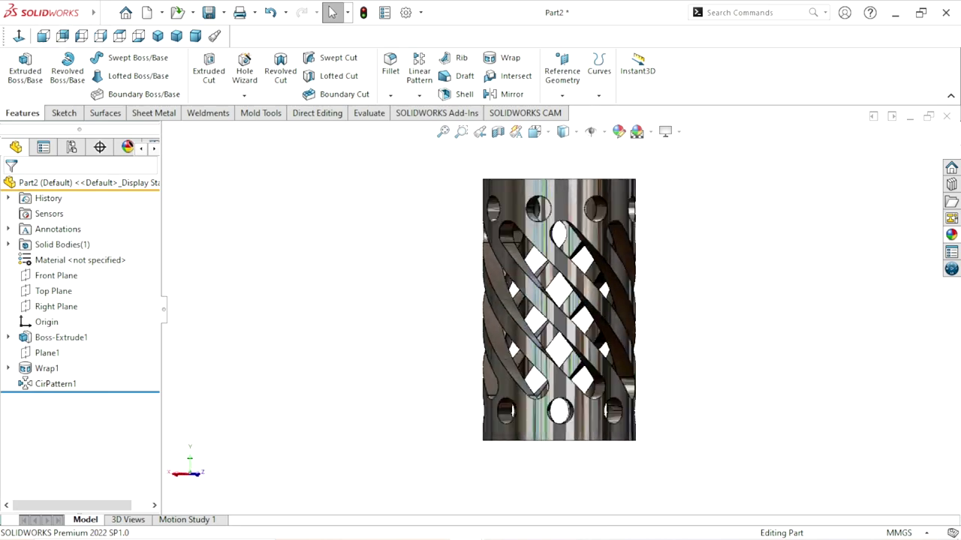
key(Right)
key(Right)
key(Down)
key(Down)
key(Down)
key(Down)
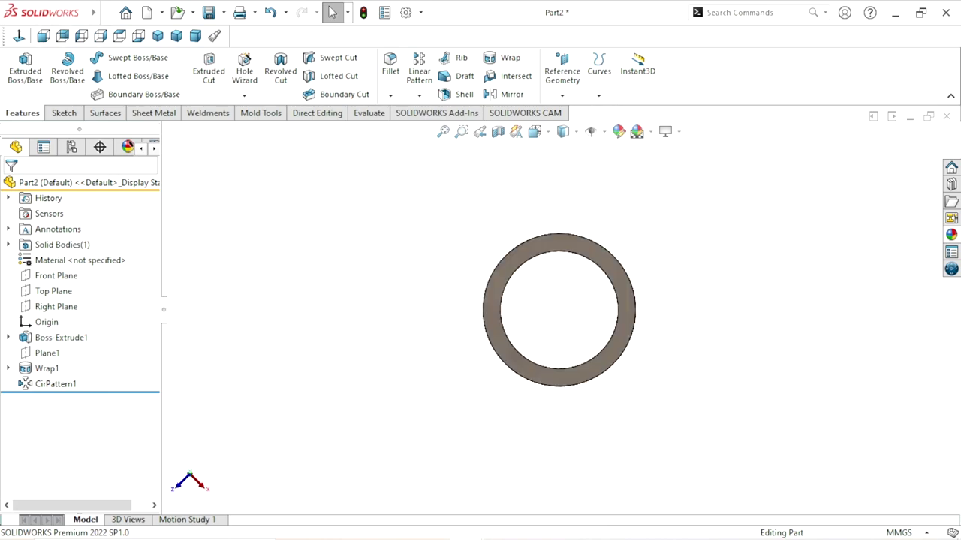
key(Down)
key(Down)
key(Down)
key(Down)
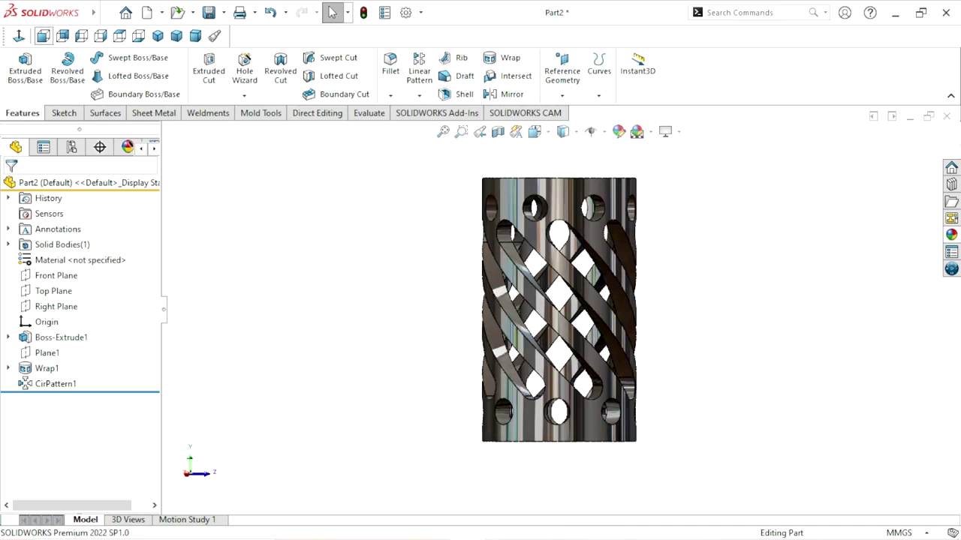
key(ctrl+1)
click(62, 35)
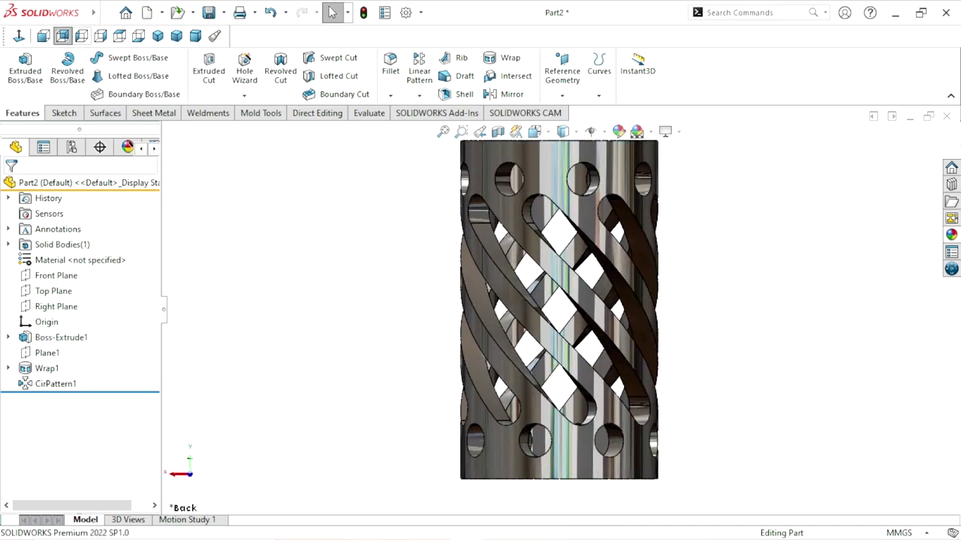
click(81, 35)
click(100, 36)
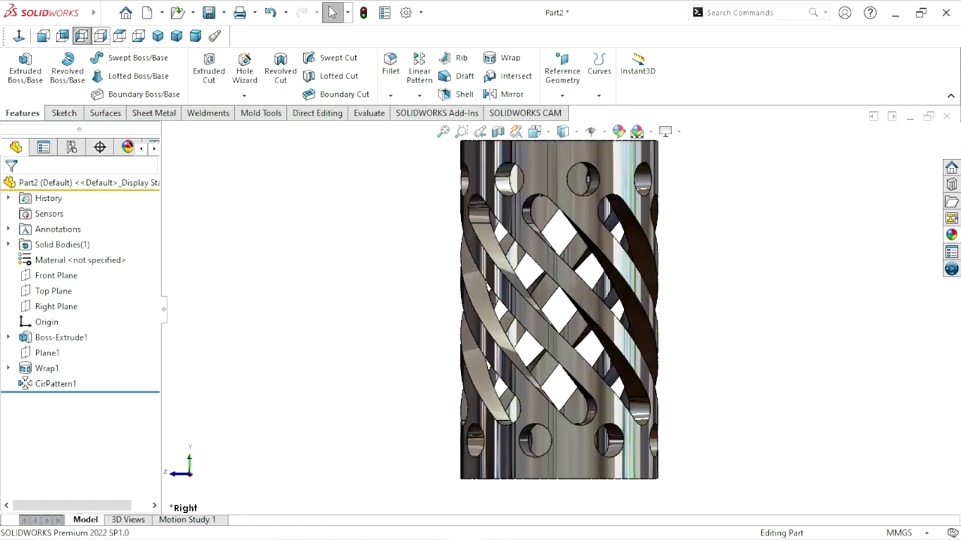
click(119, 35)
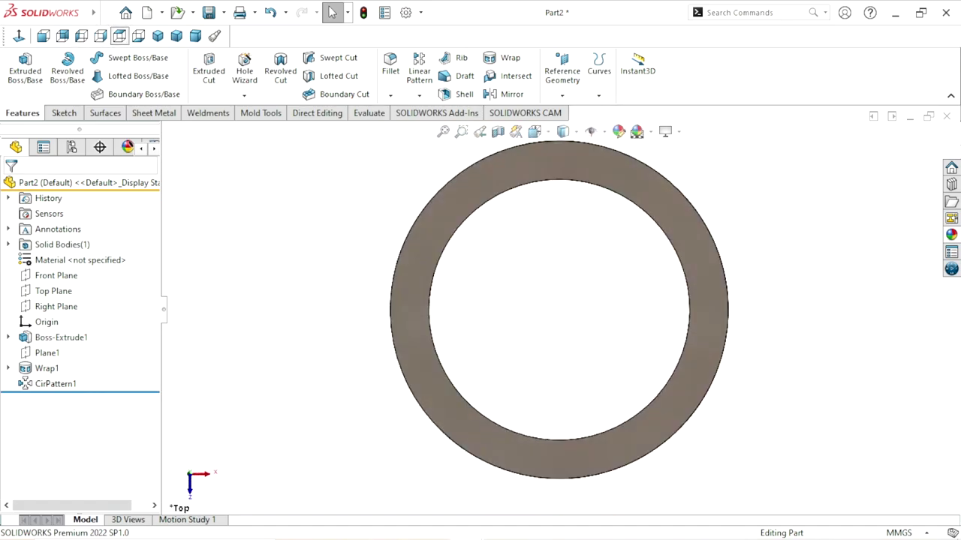
click(138, 35)
click(158, 35)
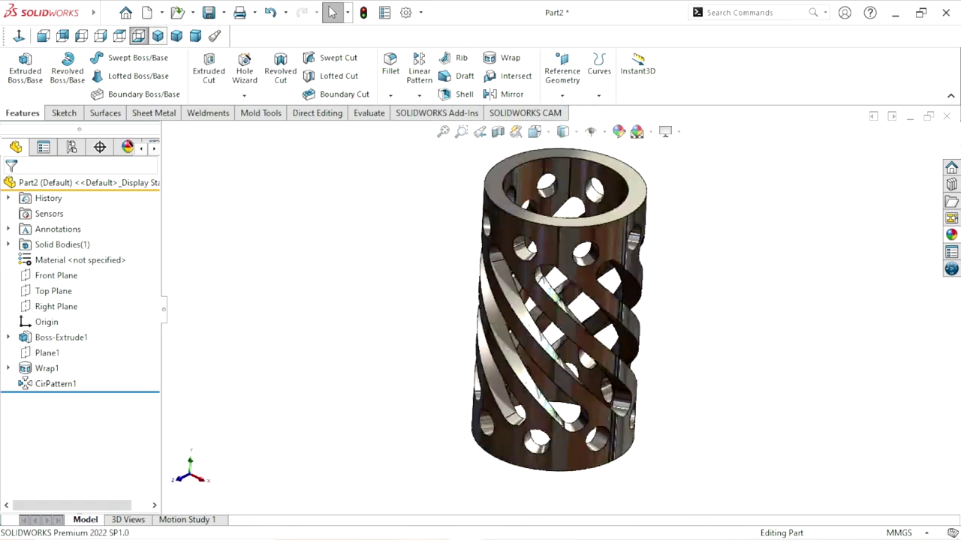
click(176, 35)
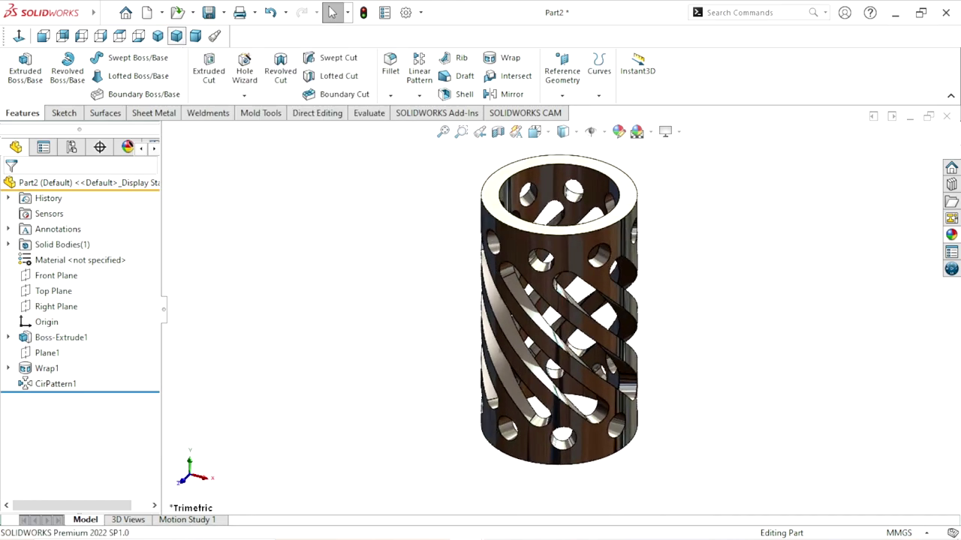
click(195, 35)
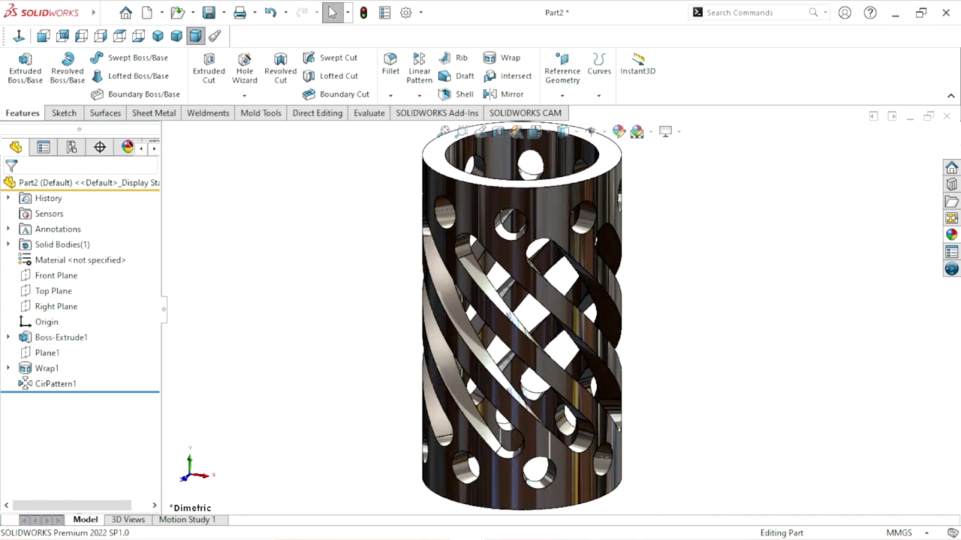